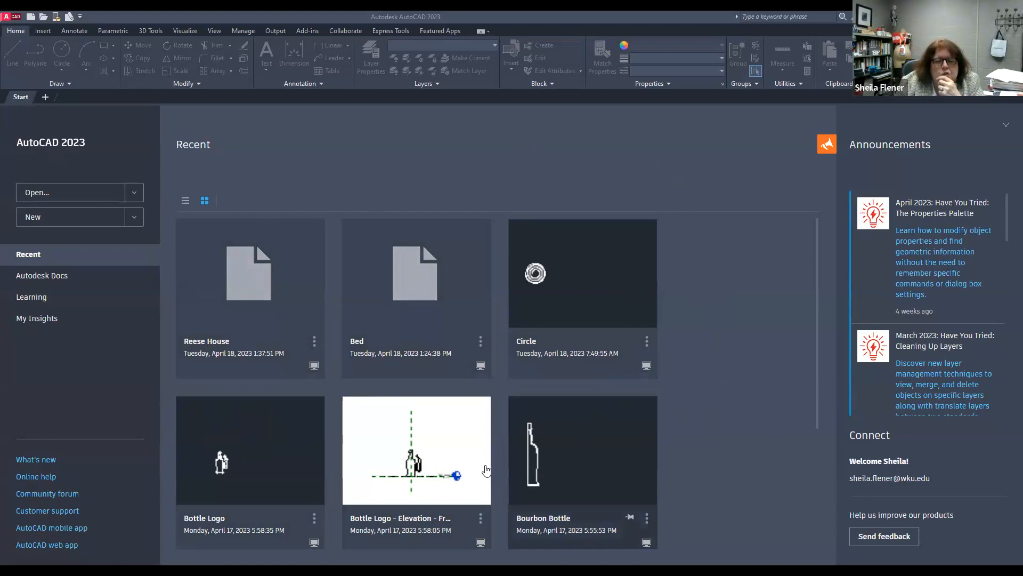
Step: Start a new blank drawing and show the menu bar
{"action": "left_click", "coordinate": [79, 221]}
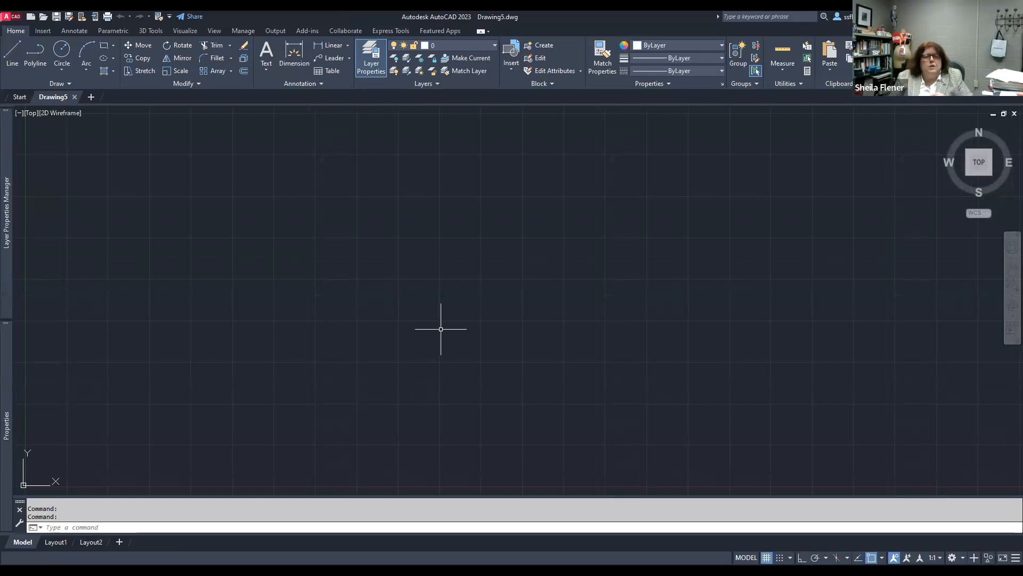
{"action": "left_click", "coordinate": [170, 17]}
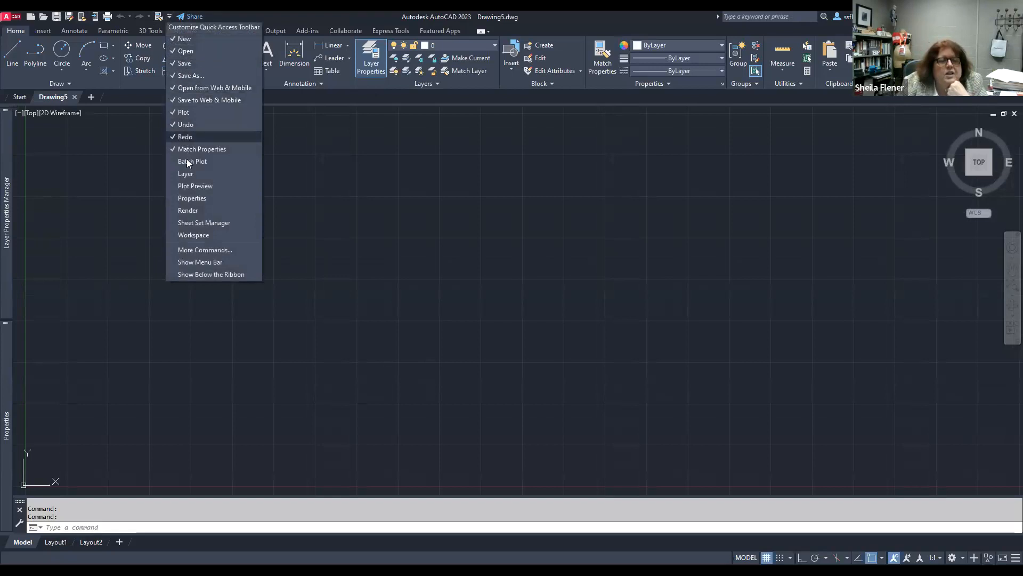
{"action": "left_click", "coordinate": [193, 261]}
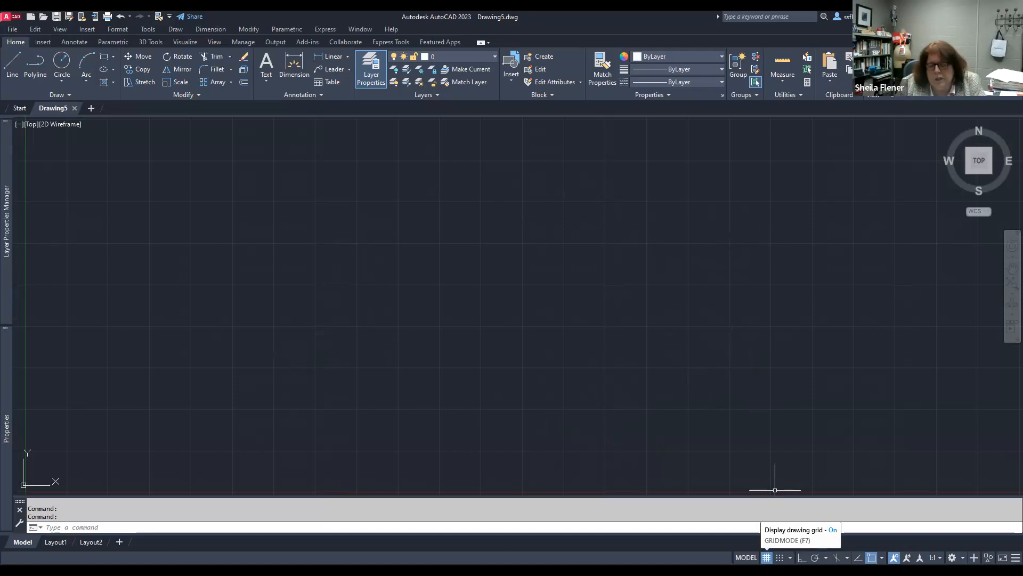
Step: Turn off the drawing grid
{"action": "key", "text": "F7"}
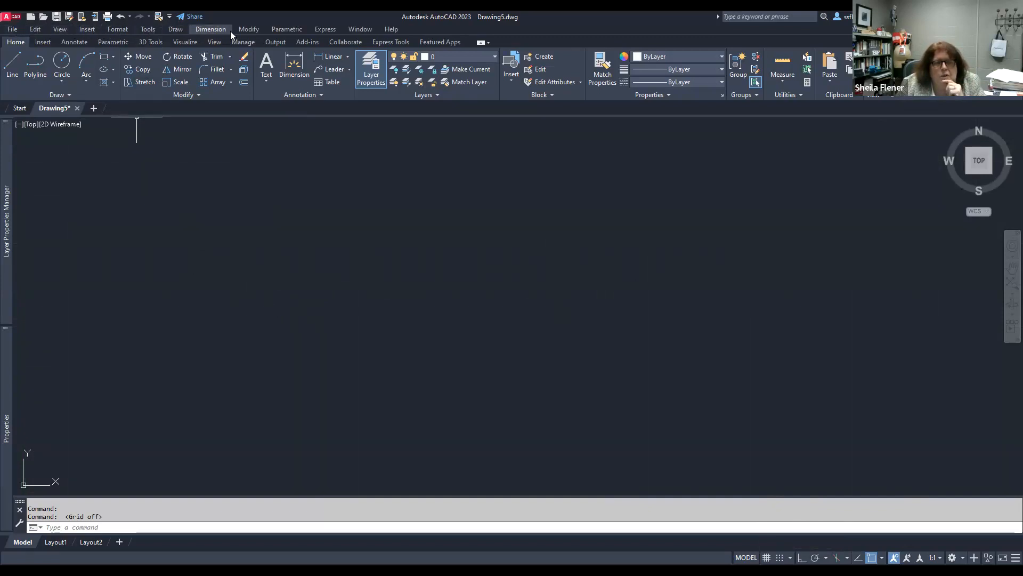
Step: Set the drawing's length units type to Architectural
{"action": "left_click", "coordinate": [120, 29]}
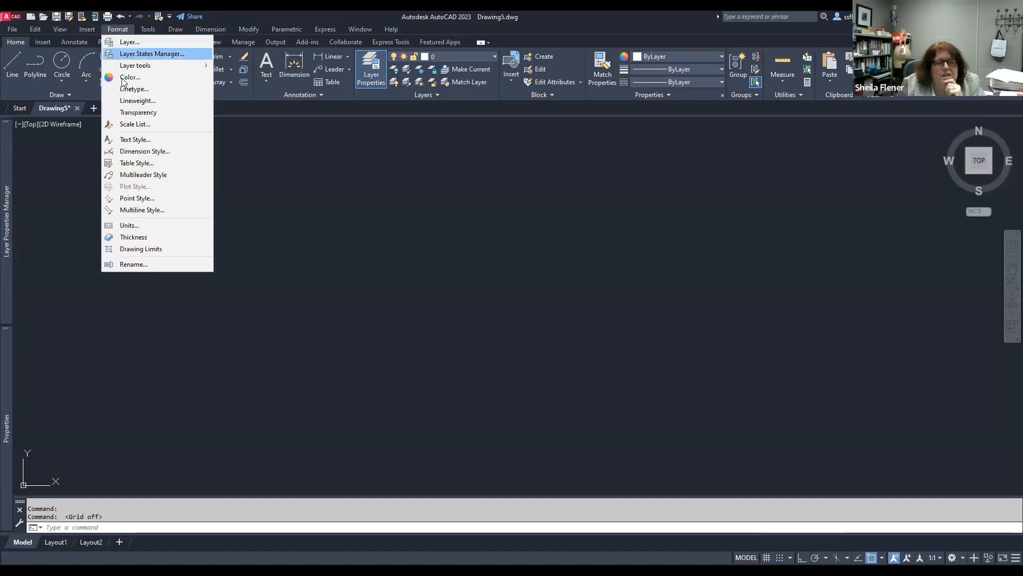
{"action": "left_click", "coordinate": [130, 225]}
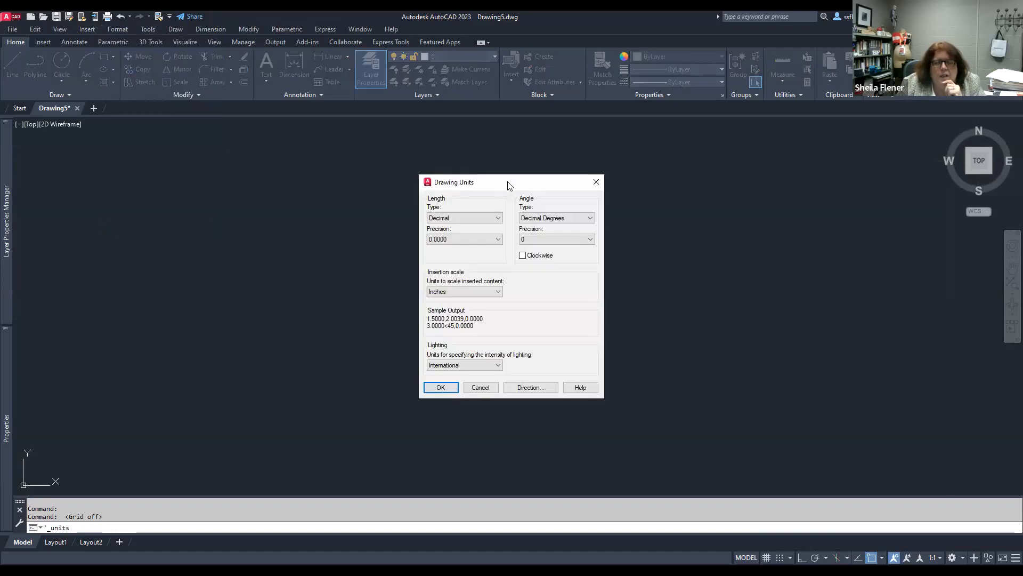
{"action": "left_click_drag", "start_coordinate": [507, 185], "coordinate": [443, 157]}
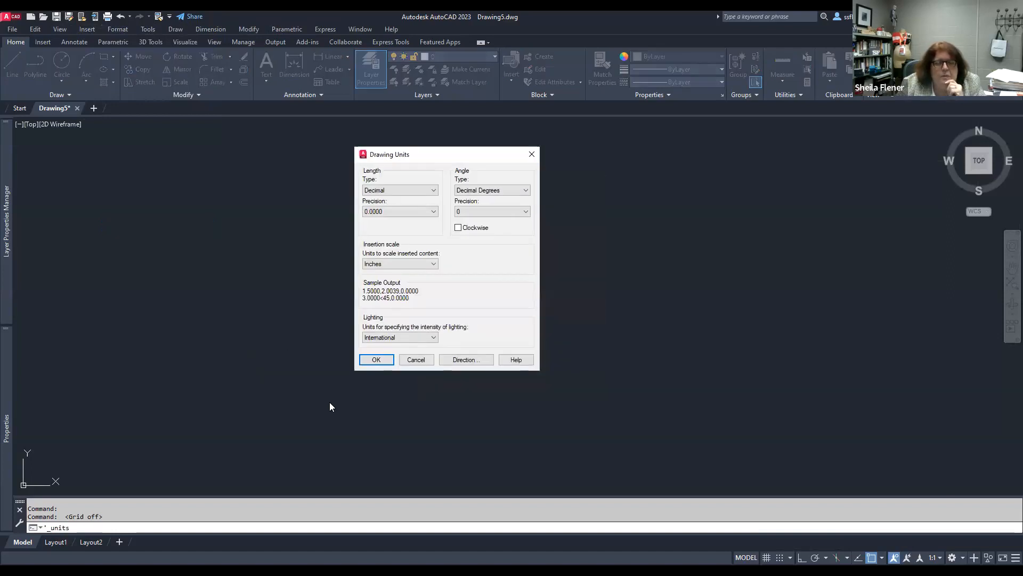
{"action": "left_click", "coordinate": [435, 190]}
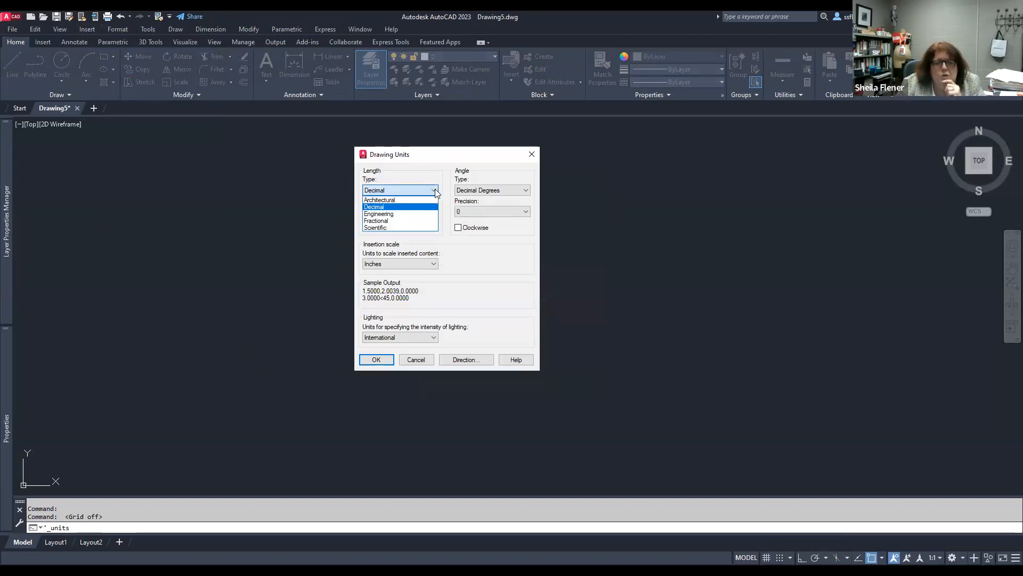
{"action": "left_click", "coordinate": [380, 199]}
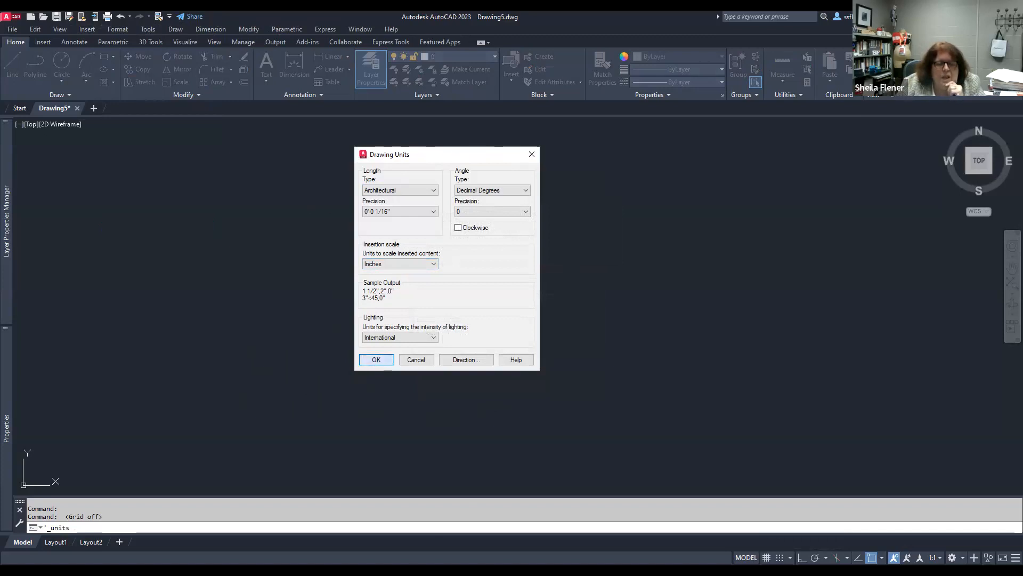
{"action": "left_click", "coordinate": [376, 359]}
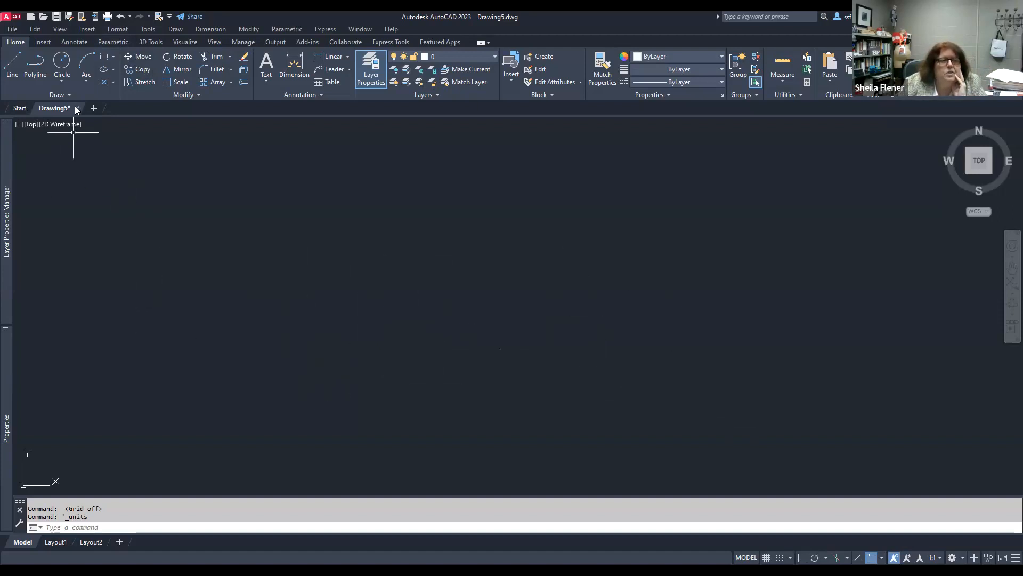
Step: Set the drawing limits, keeping the lower left corner at 0,0 and setting the upper right corner to 75',75'
{"action": "left_click", "coordinate": [115, 32]}
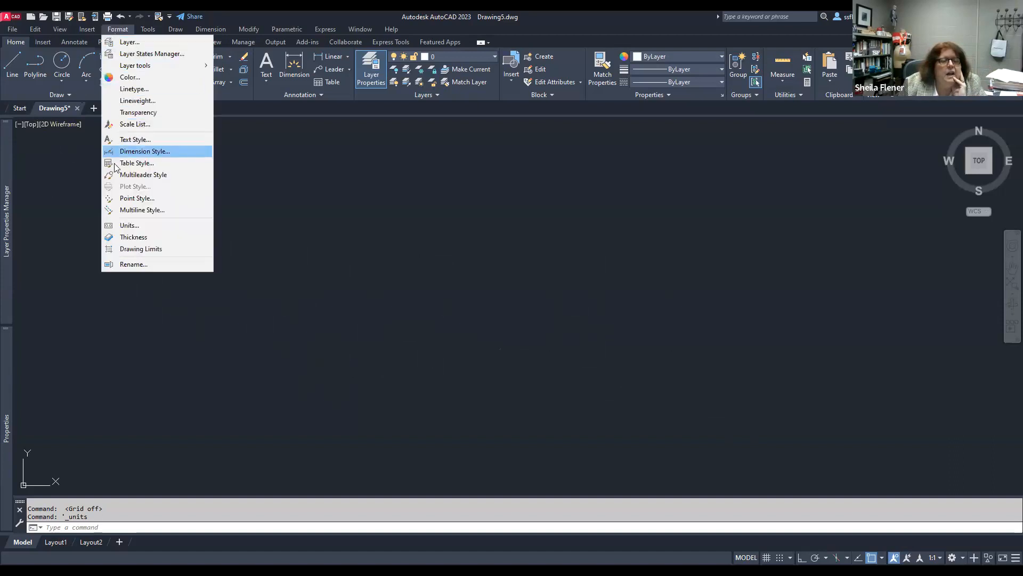
{"action": "left_click", "coordinate": [139, 249]}
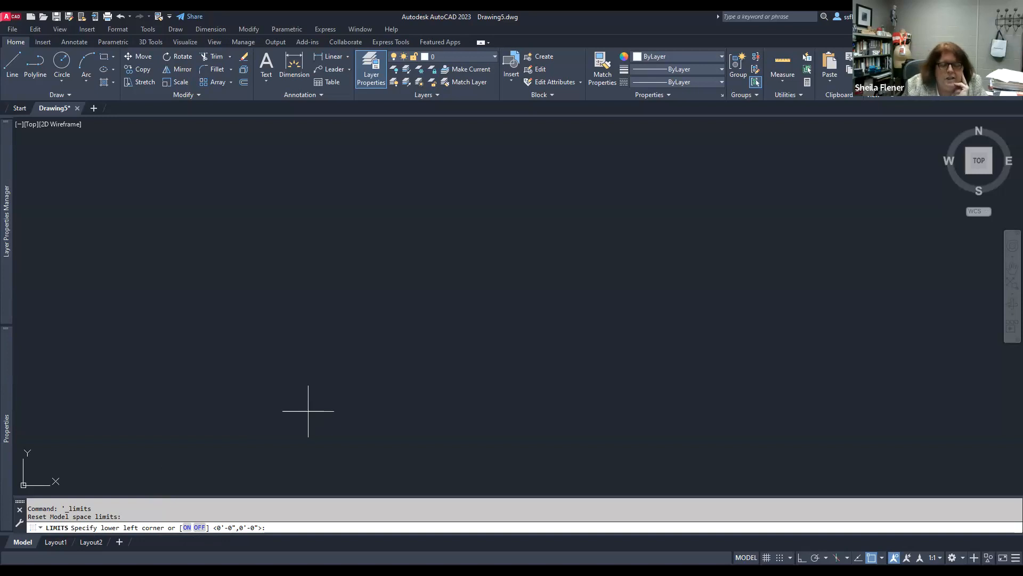
{"action": "key", "text": "Return"}
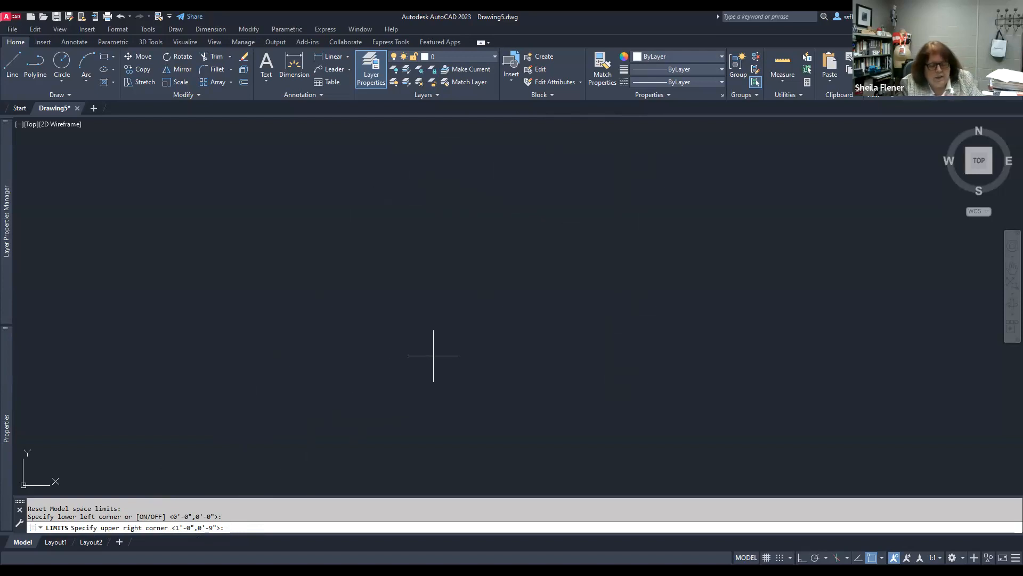
{"action": "type", "text": "'"}
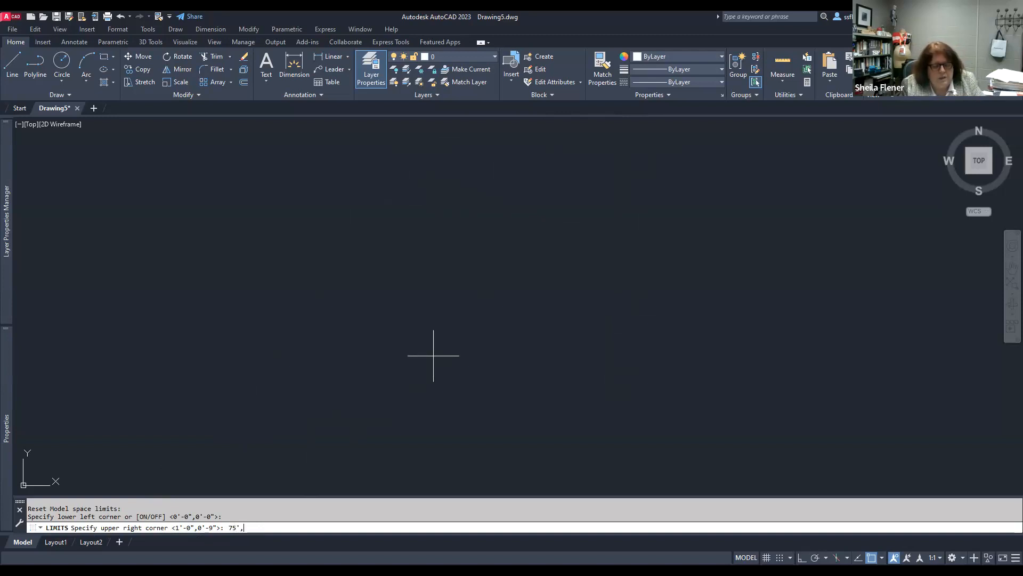
{"action": "type", "text": ",75"}
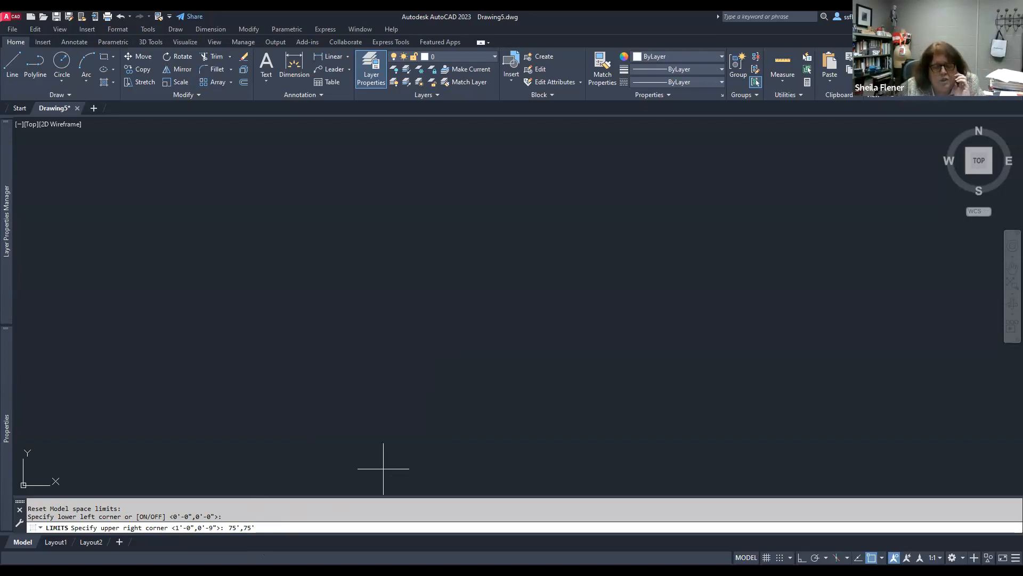
{"action": "key", "text": "Return"}
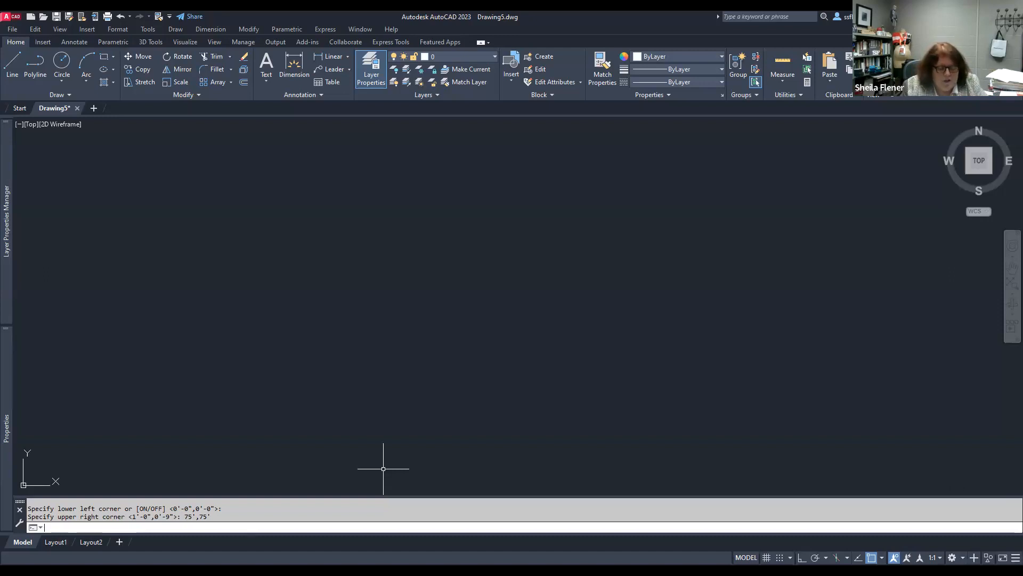
Step: Zoom to show all of the drawing limits
{"action": "type", "text": "z"}
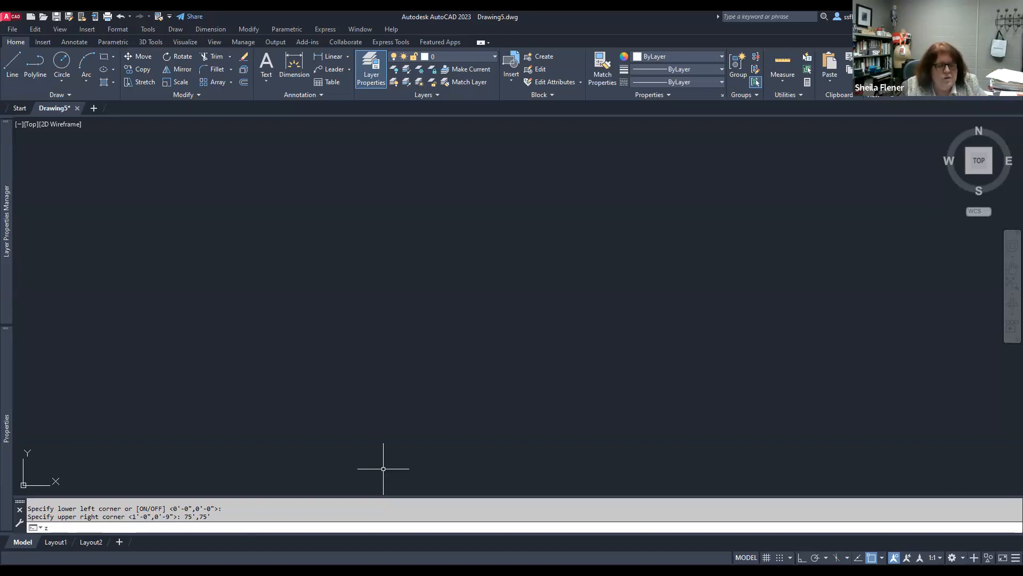
{"action": "key", "text": "Return"}
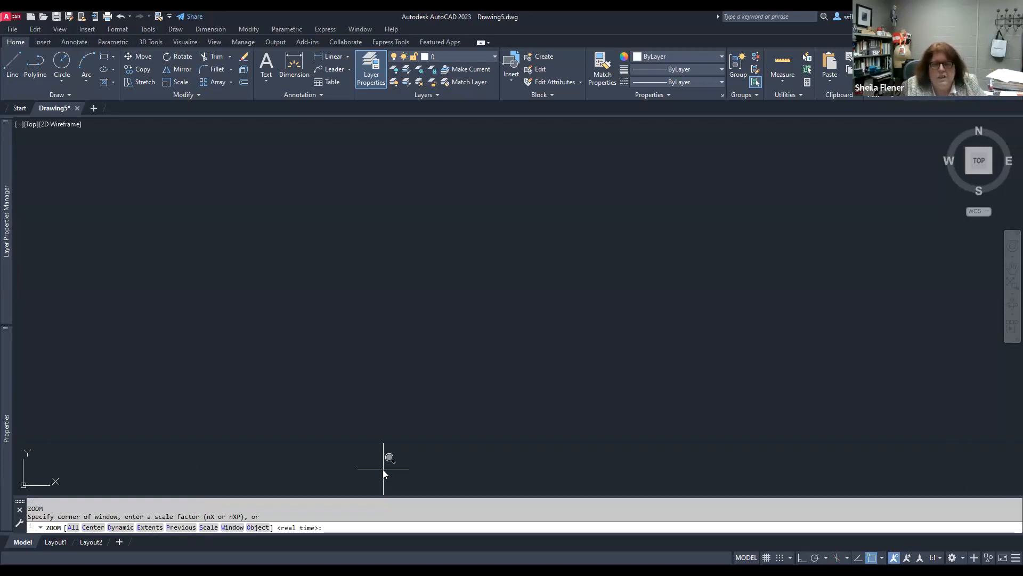
{"action": "type", "text": "a"}
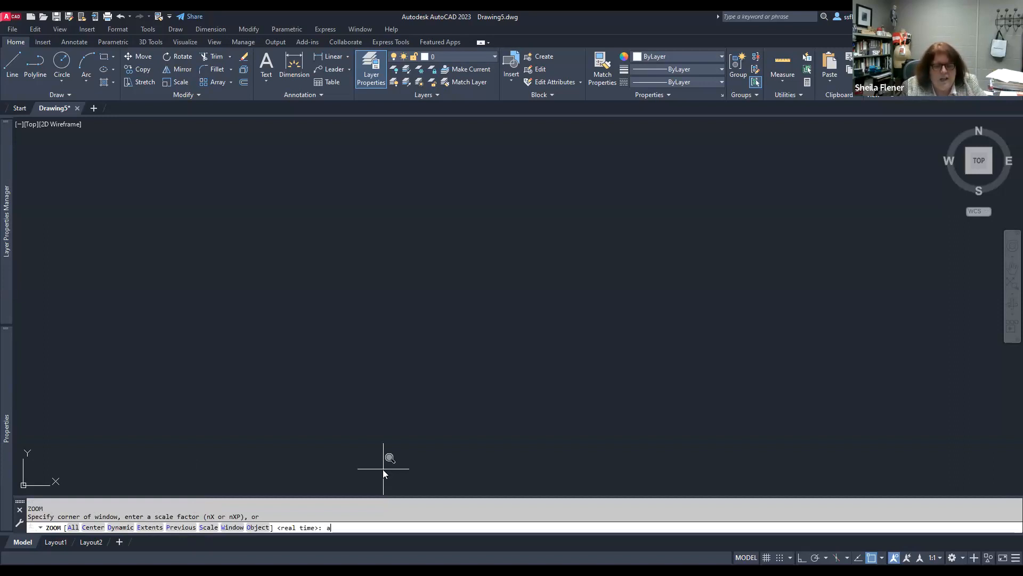
{"action": "key", "text": "Return"}
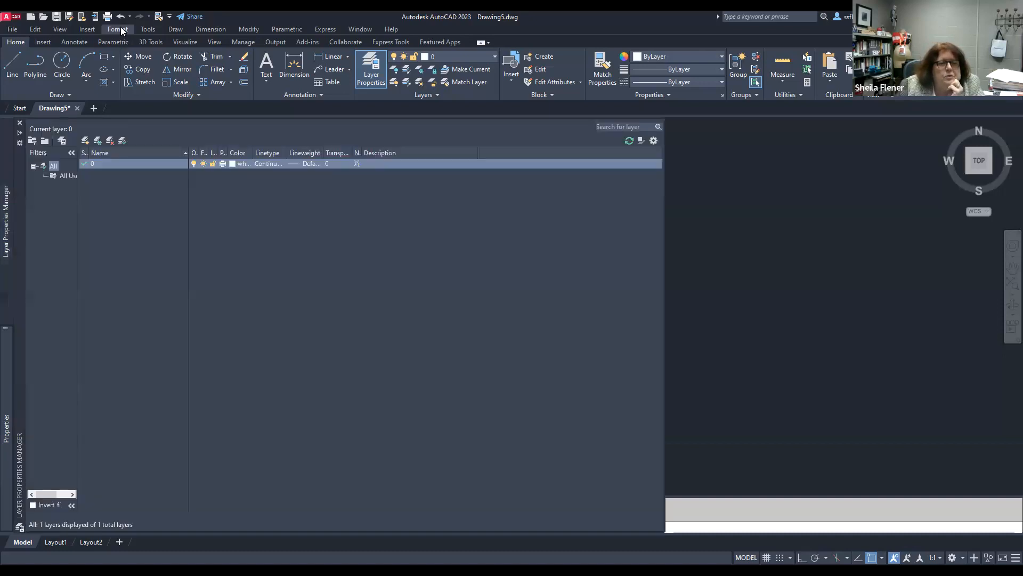
Step: Change the Standard text style's font to CityBlueprint and apply it
{"action": "left_click", "coordinate": [121, 31]}
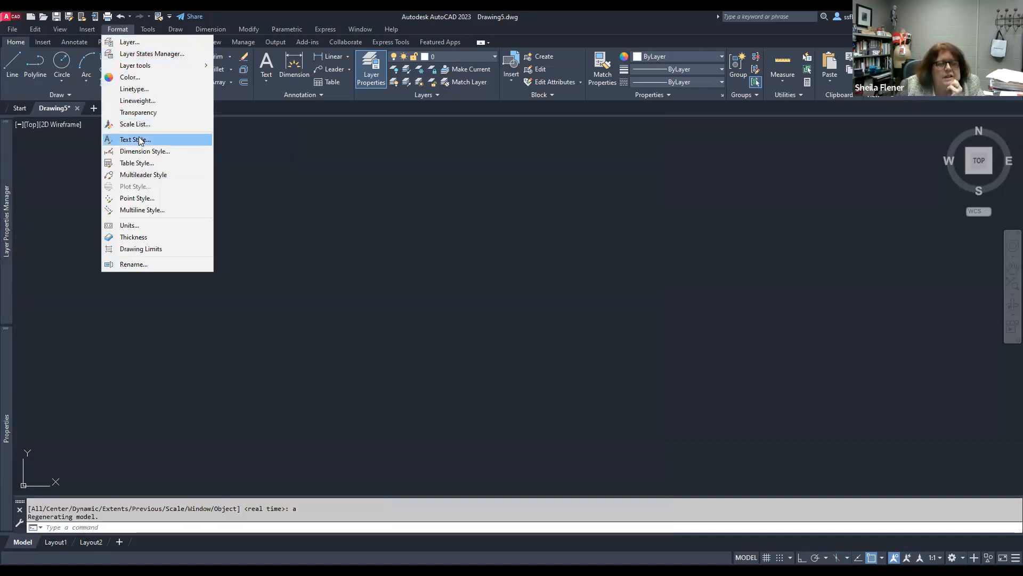
{"action": "left_click", "coordinate": [140, 140]}
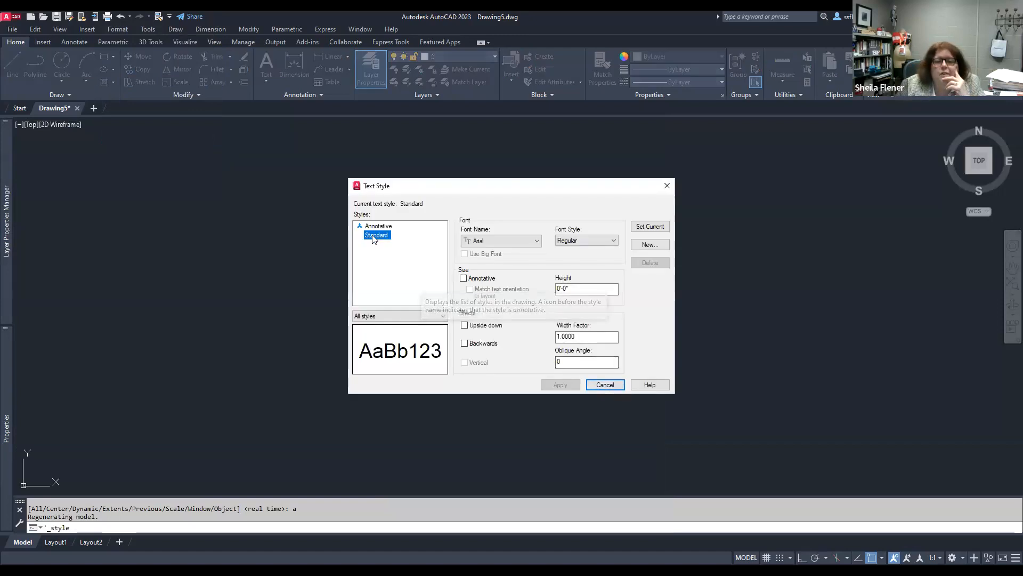
{"action": "left_click", "coordinate": [537, 243]}
{"action": "left_click_drag", "start_coordinate": [564, 289], "coordinate": [567, 324]}
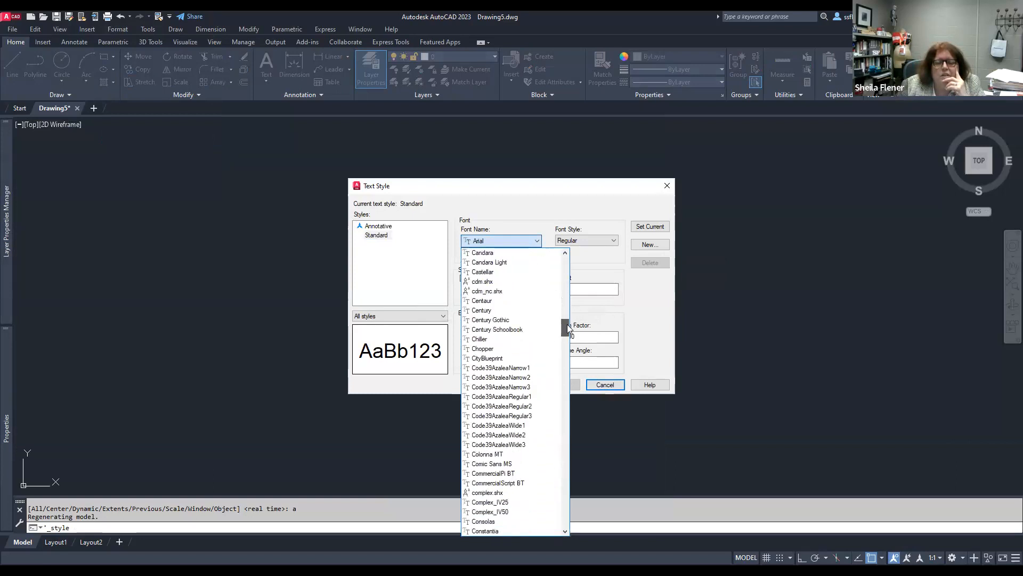
{"action": "left_click", "coordinate": [486, 359]}
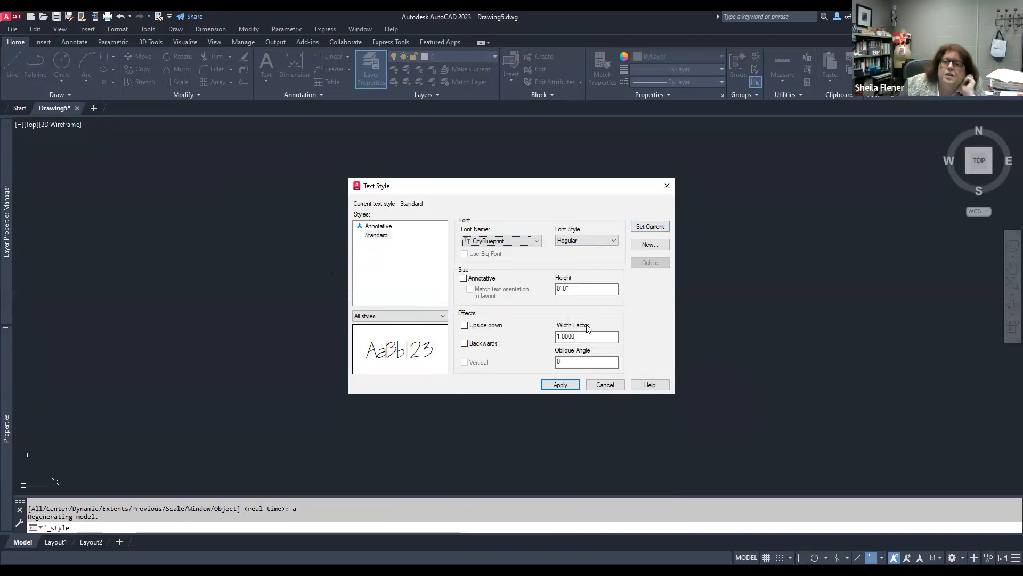
{"action": "left_click", "coordinate": [560, 384]}
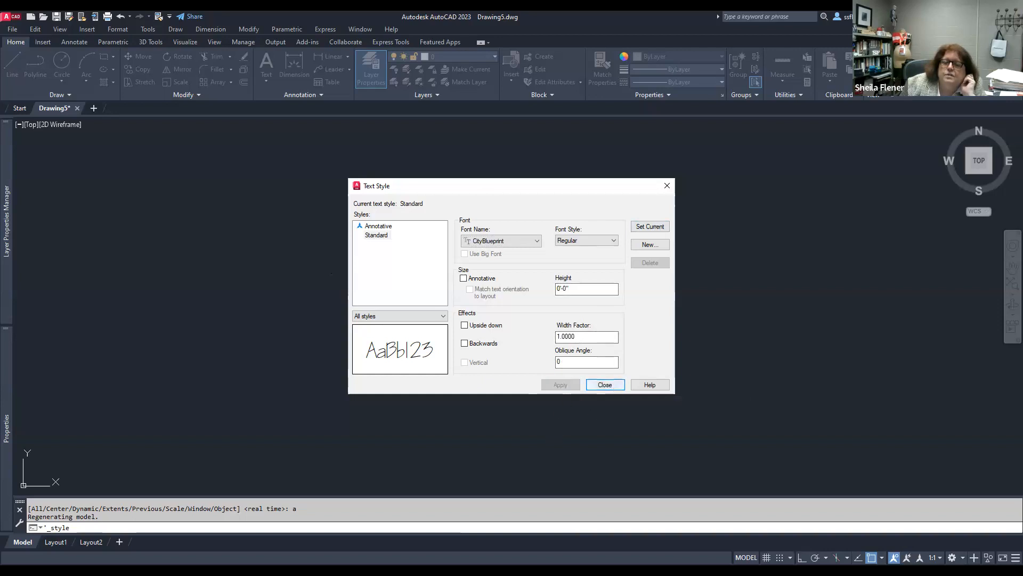
{"action": "left_click", "coordinate": [606, 384]}
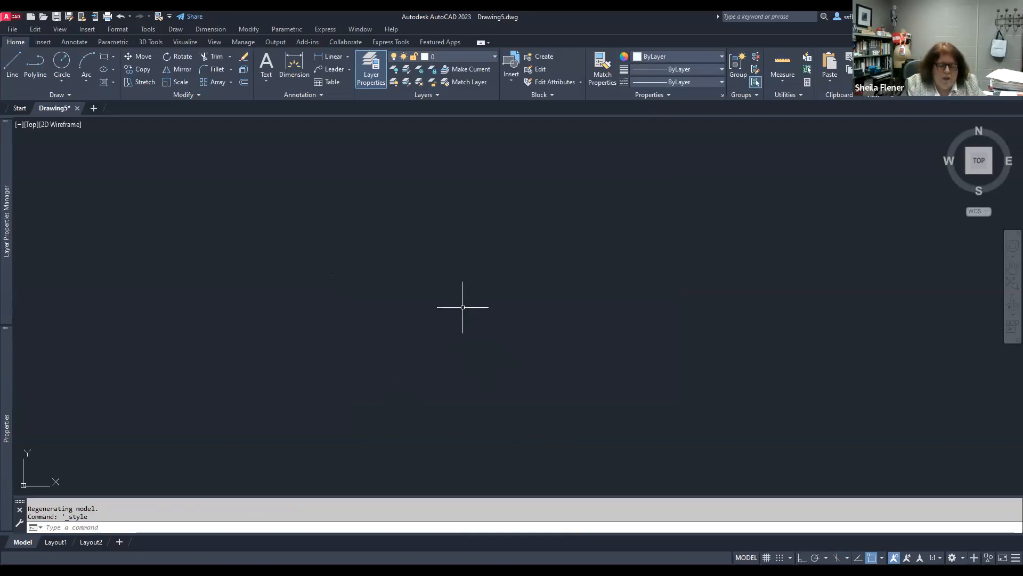
Step: Turn on Midpoint, Center, Geometric Center, Node, Quadrant and Perpendicular object snaps and turn off Insertion
{"action": "type", "text": "os"}
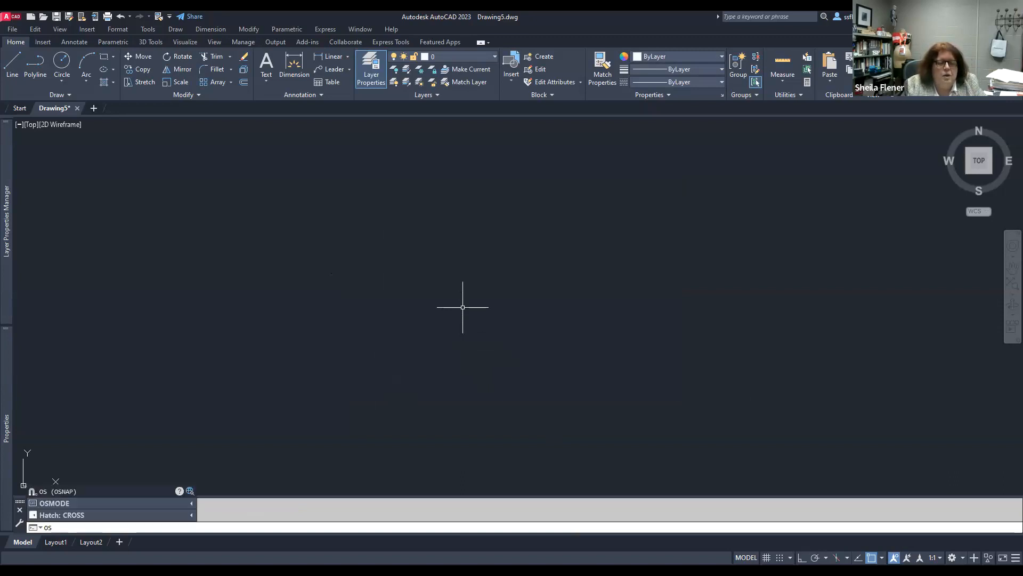
{"action": "key", "text": "Return"}
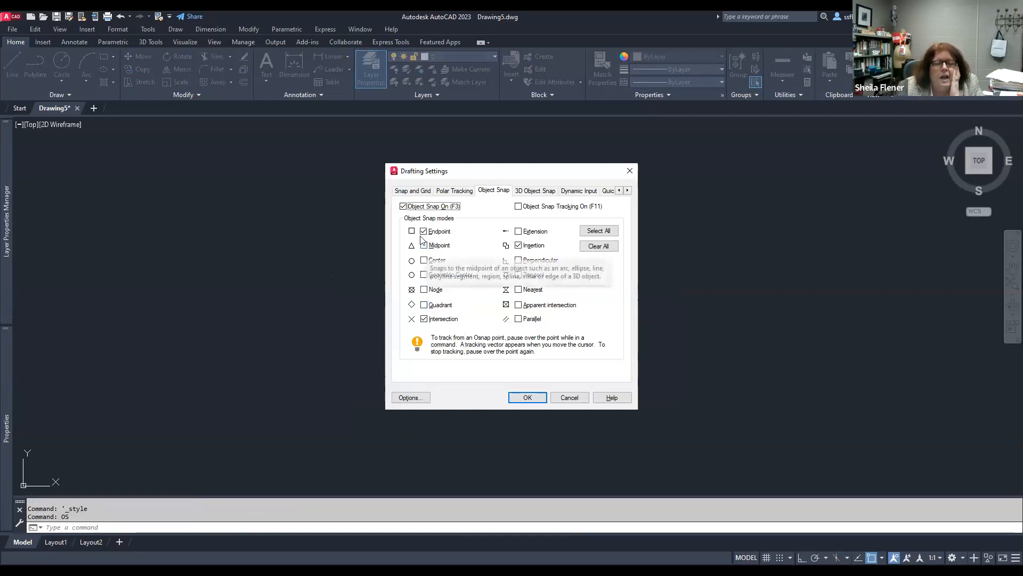
{"action": "left_click_drag", "start_coordinate": [504, 175], "coordinate": [478, 173]}
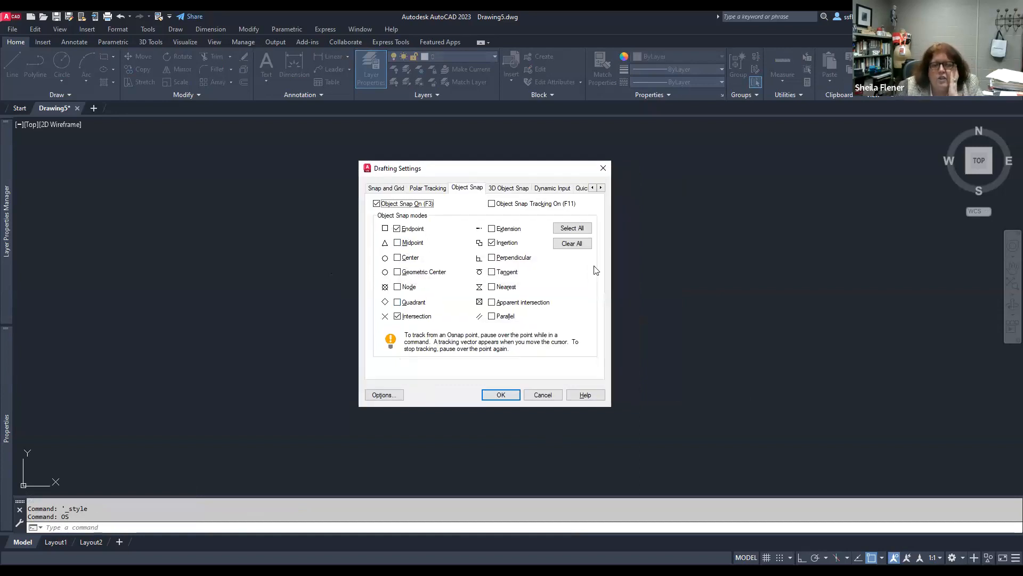
{"action": "left_click", "coordinate": [397, 243]}
{"action": "left_click", "coordinate": [398, 258]}
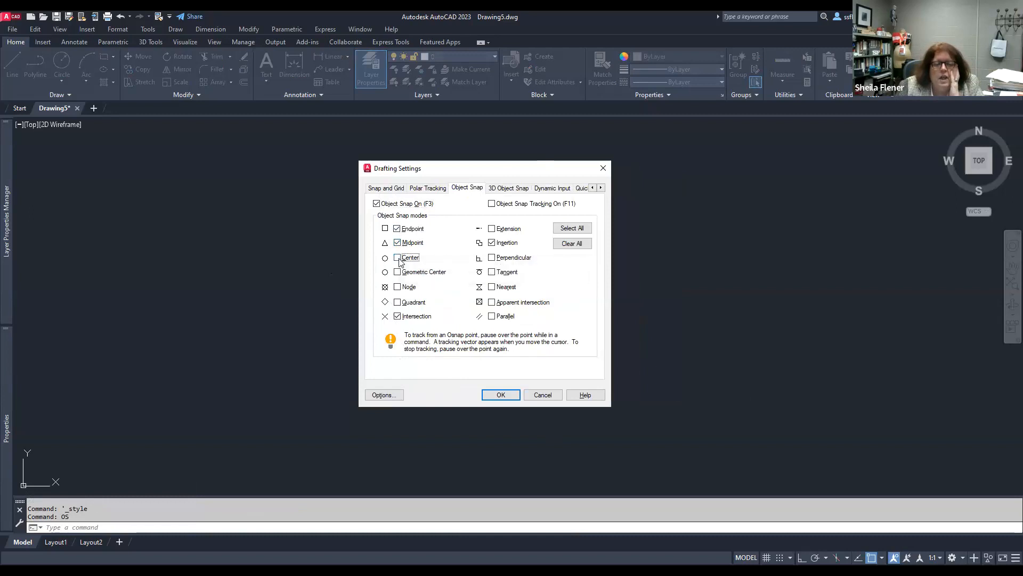
{"action": "left_click", "coordinate": [398, 273]}
{"action": "left_click", "coordinate": [398, 288]}
{"action": "left_click", "coordinate": [397, 302]}
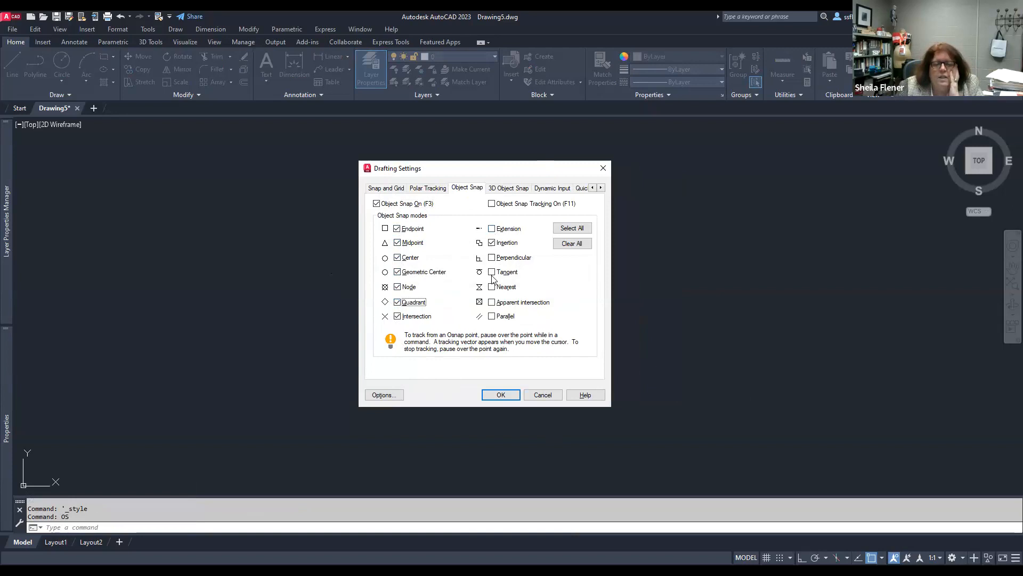
{"action": "left_click", "coordinate": [492, 243]}
{"action": "left_click", "coordinate": [492, 258]}
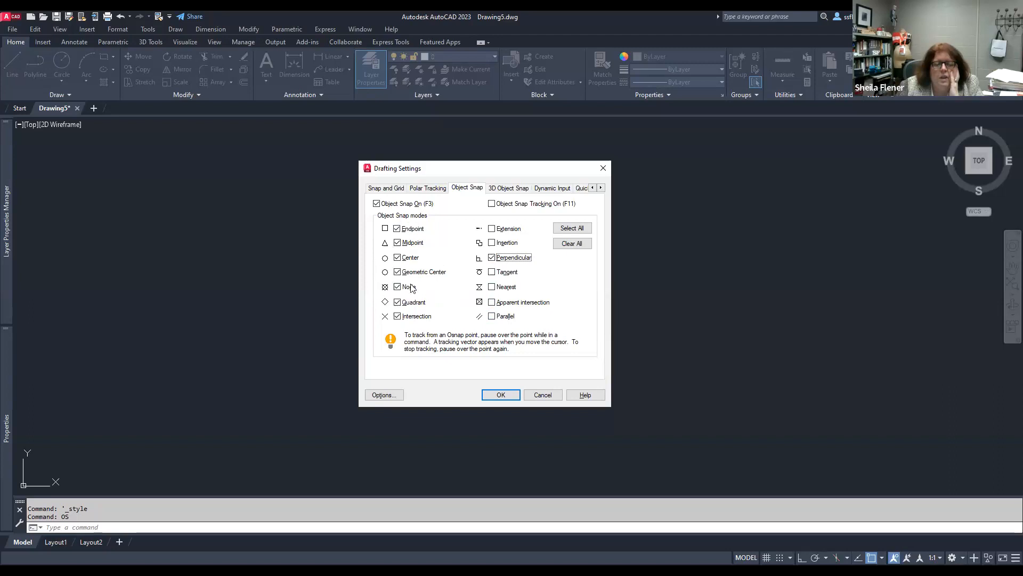
{"action": "left_click", "coordinate": [514, 396]}
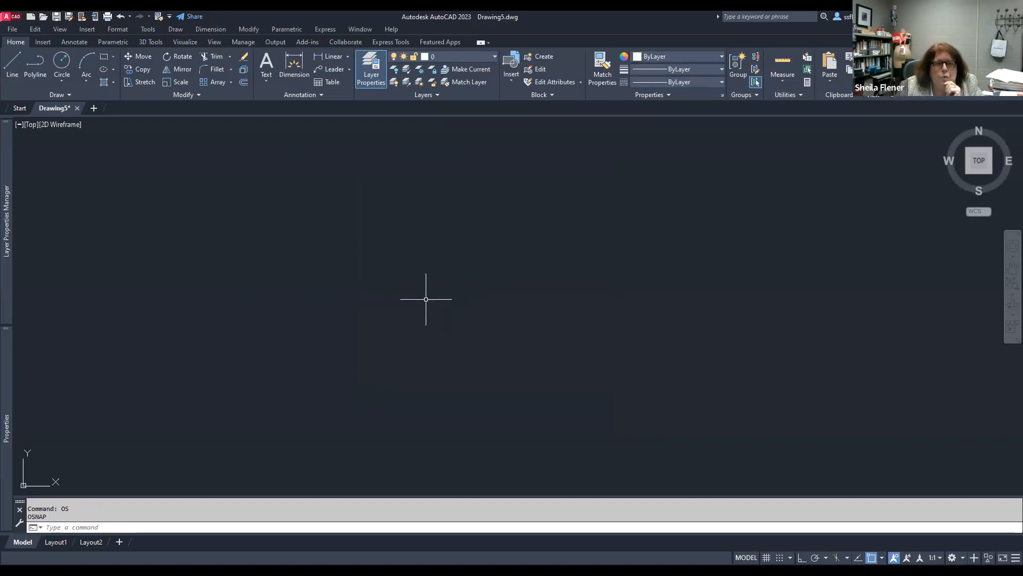
Step: Open Options and turn off selection preview when no command is active and shortcut menus in the drawing area
{"action": "left_click", "coordinate": [149, 29]}
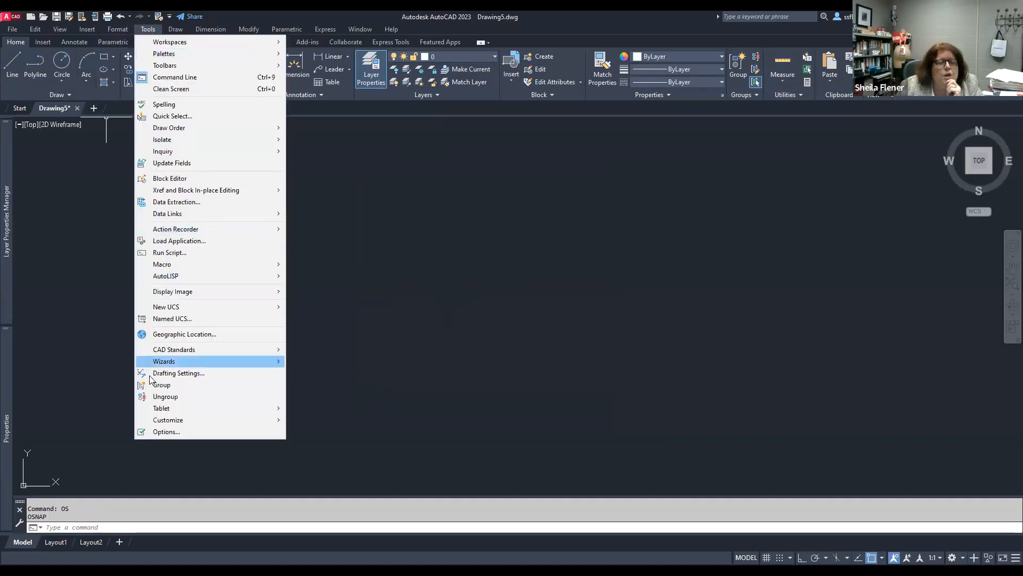
{"action": "left_click", "coordinate": [161, 432]}
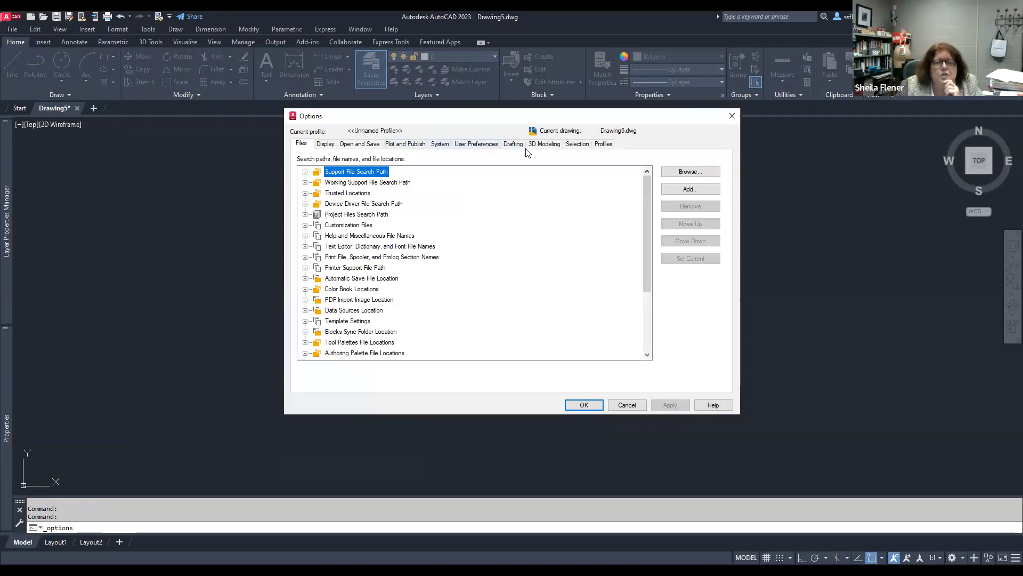
{"action": "left_click", "coordinate": [576, 145]}
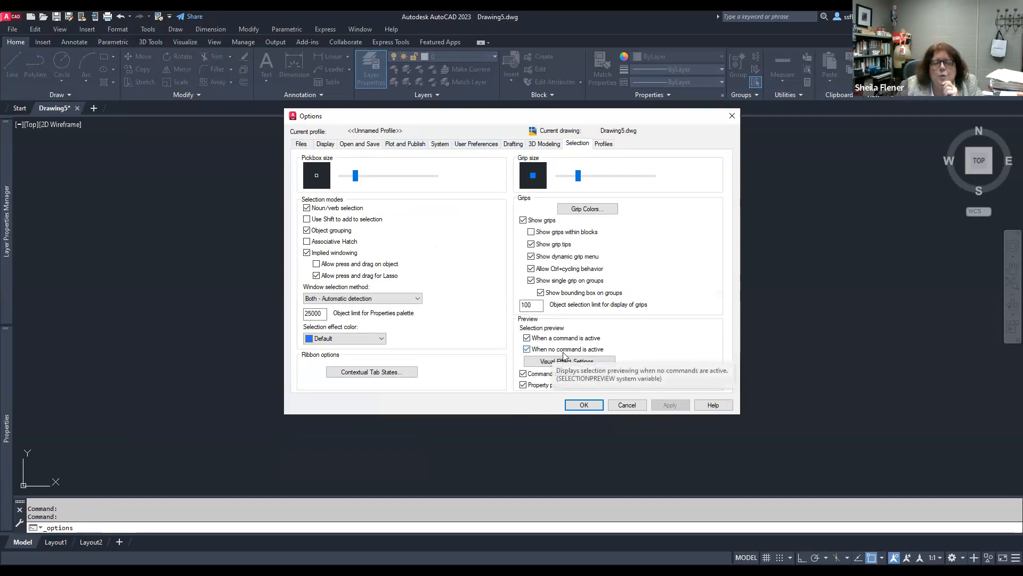
{"action": "left_click", "coordinate": [527, 349]}
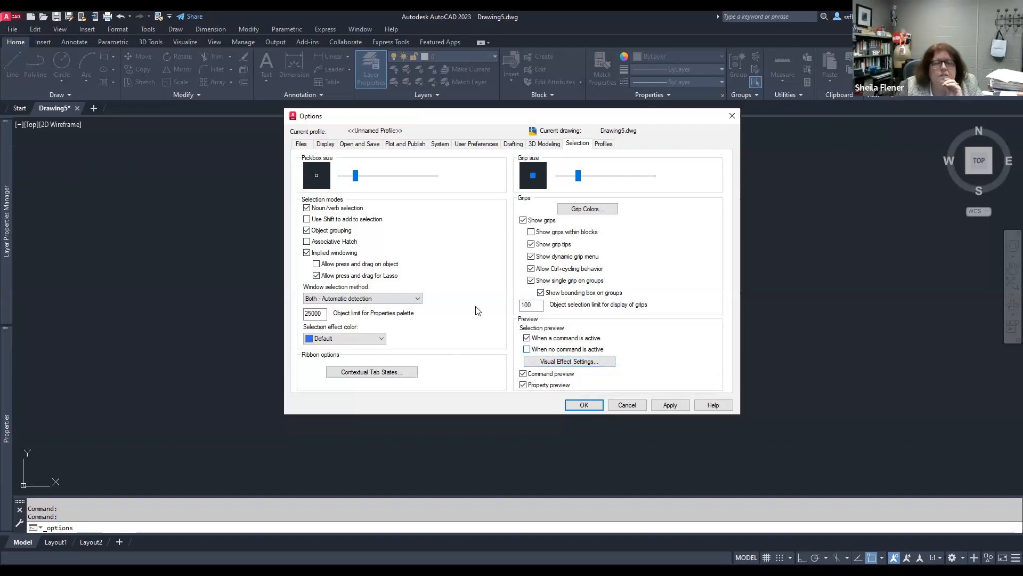
{"action": "left_click", "coordinate": [464, 148]}
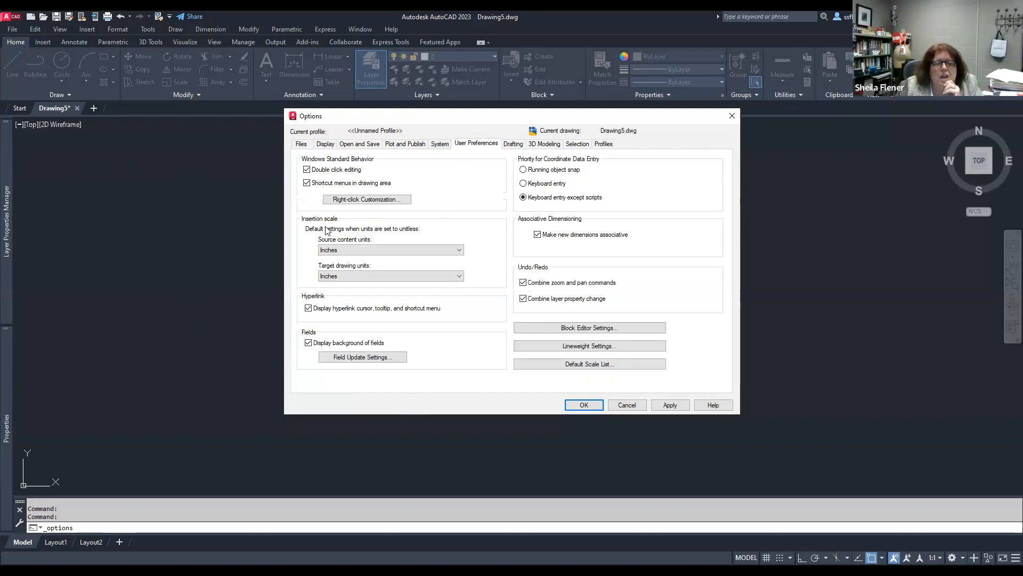
{"action": "left_click", "coordinate": [307, 183]}
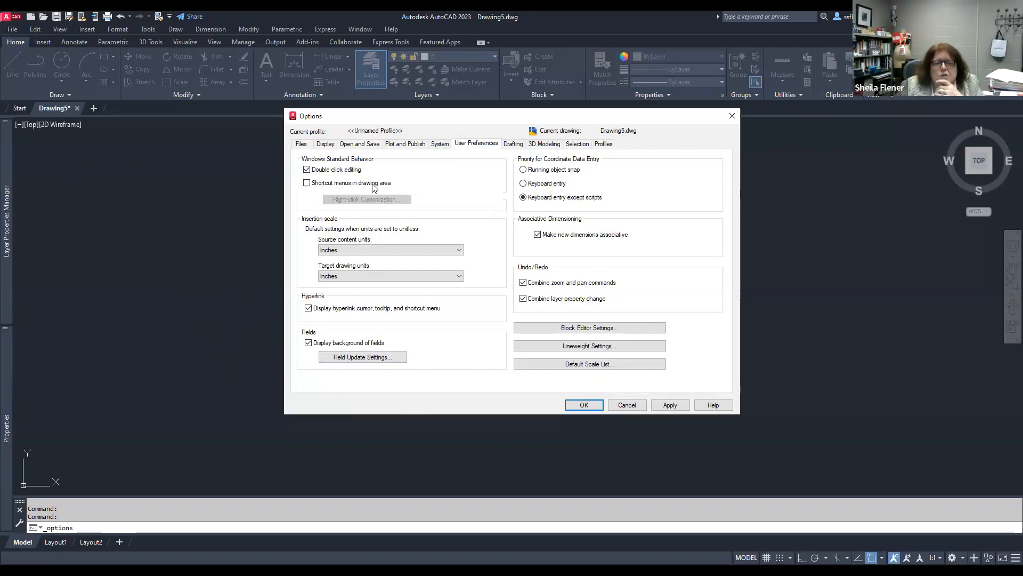
Step: Review the Files, Display and Open and Save settings, including the automatic save interval, then apply the options and close the dialog
{"action": "left_click", "coordinate": [301, 144]}
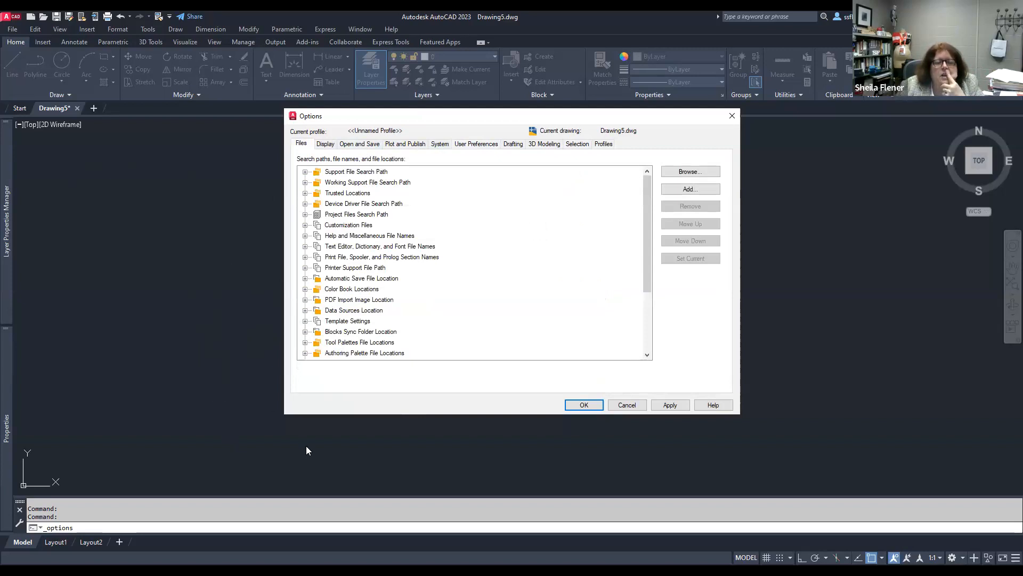
{"action": "left_click", "coordinate": [333, 146]}
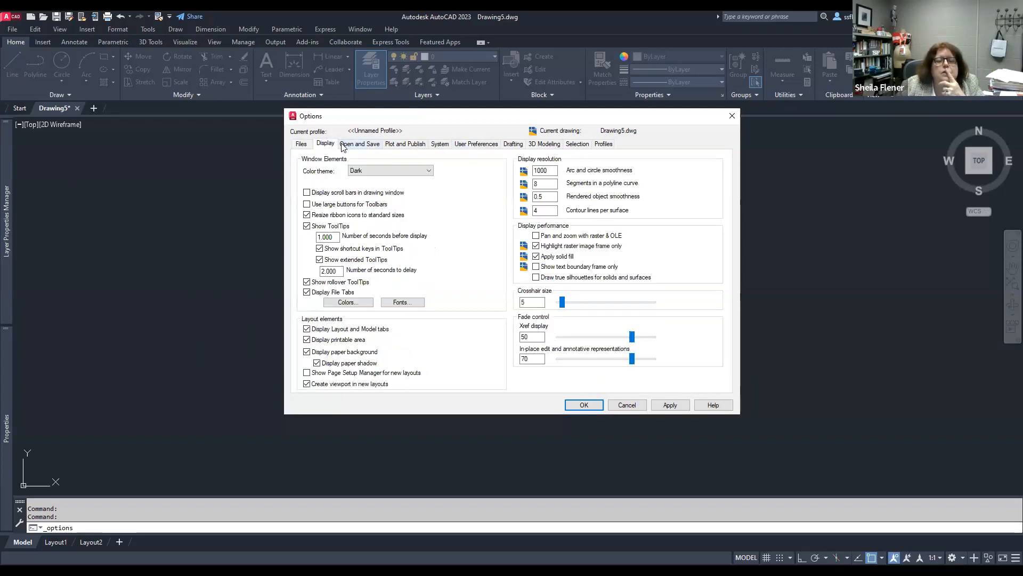
{"action": "left_click", "coordinate": [347, 145]}
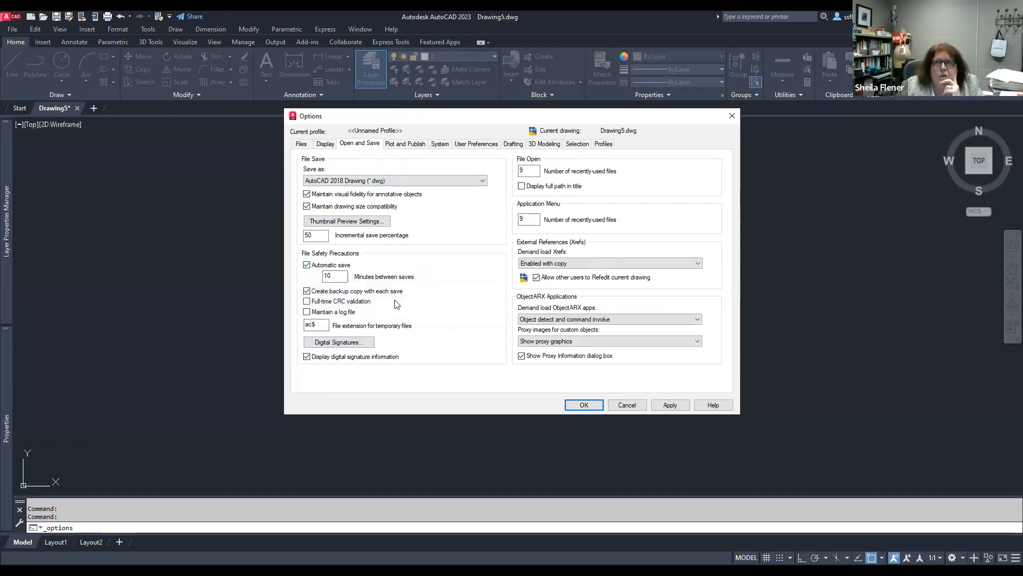
{"action": "mouse_move", "coordinate": [397, 303]}
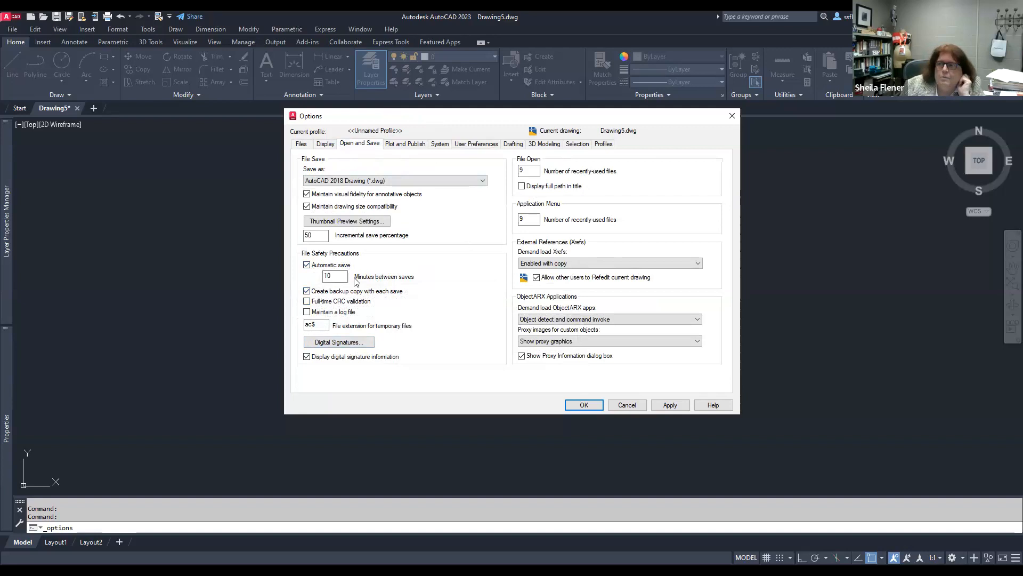
{"action": "left_click", "coordinate": [337, 274]}
{"action": "left_click_drag", "start_coordinate": [337, 275], "coordinate": [323, 276]}
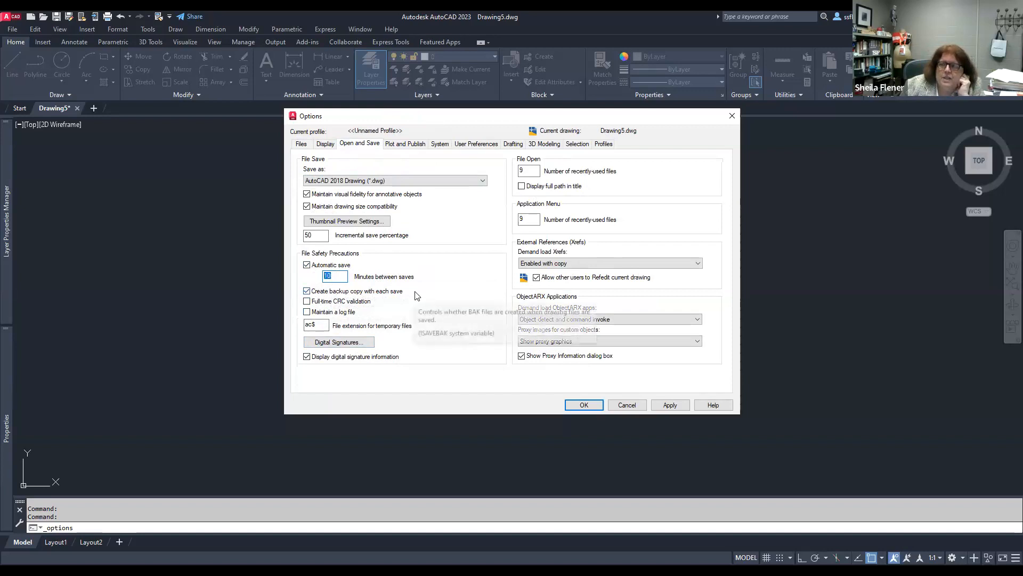
{"action": "left_click", "coordinate": [340, 276]}
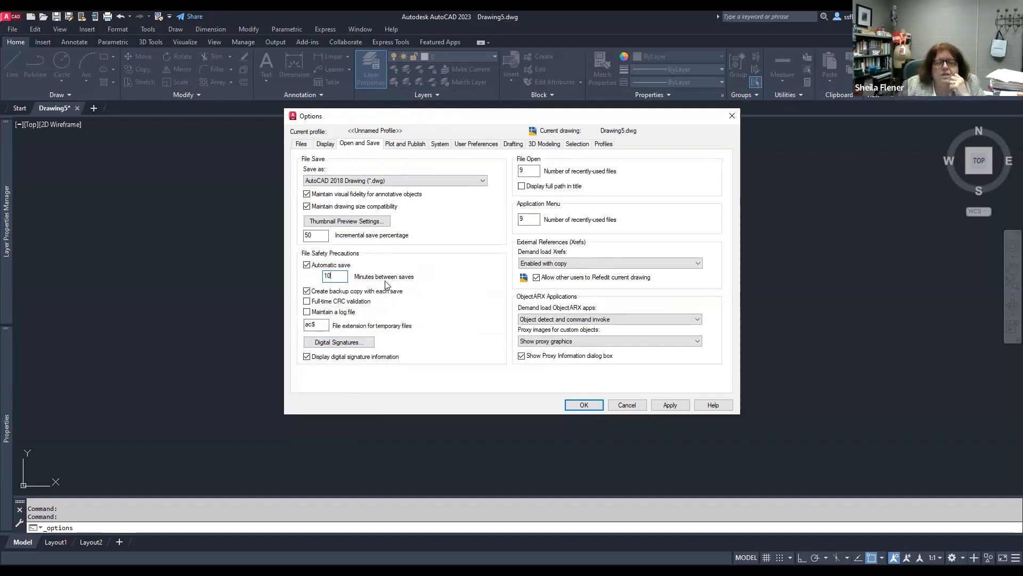
{"action": "left_click", "coordinate": [301, 144]}
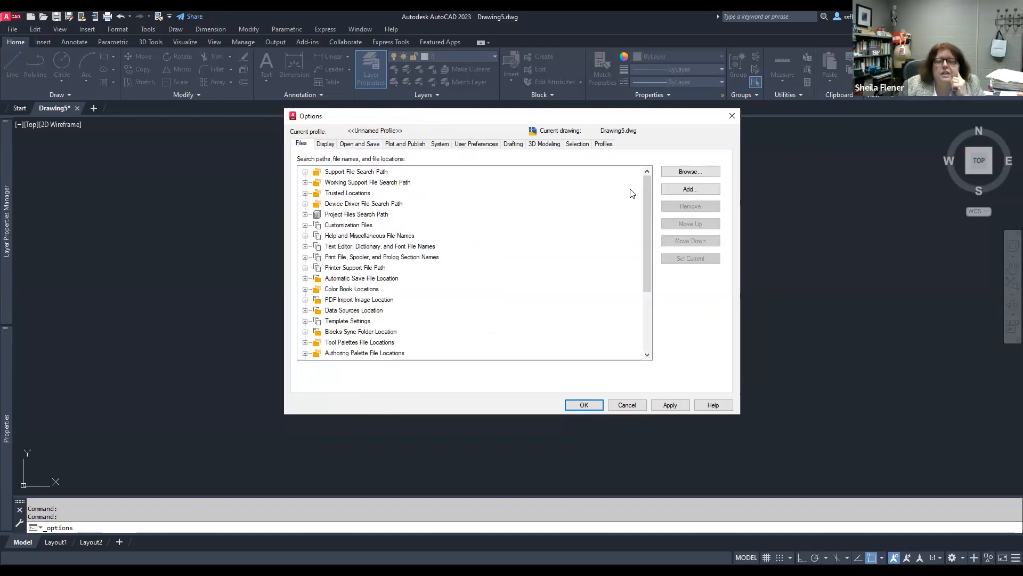
{"action": "mouse_move", "coordinate": [644, 189]}
{"action": "left_mouse_down"}
{"action": "mouse_move", "coordinate": [657, 279]}
{"action": "mouse_move", "coordinate": [647, 182]}
{"action": "left_mouse_up"}
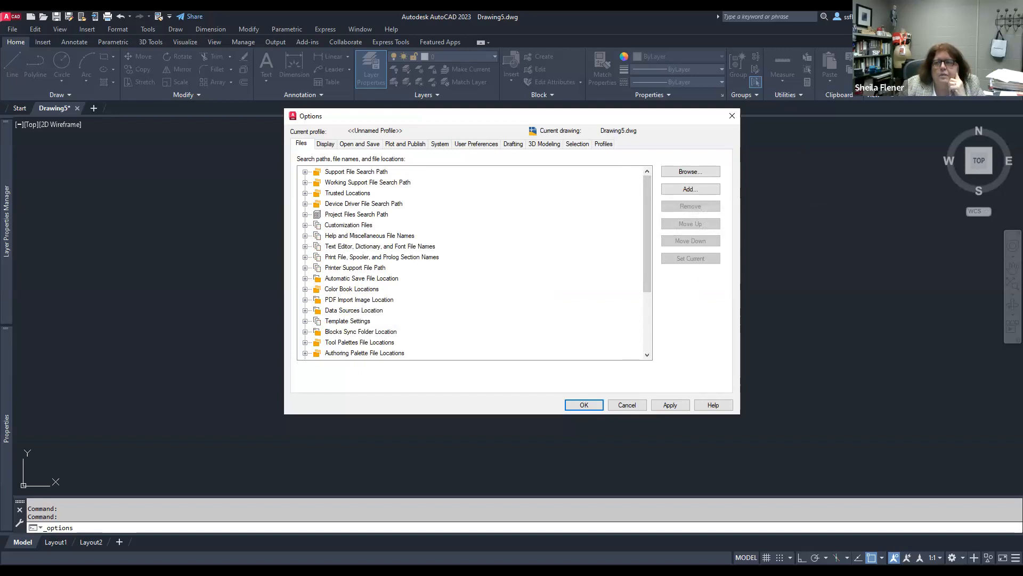
{"action": "left_click", "coordinate": [669, 405]}
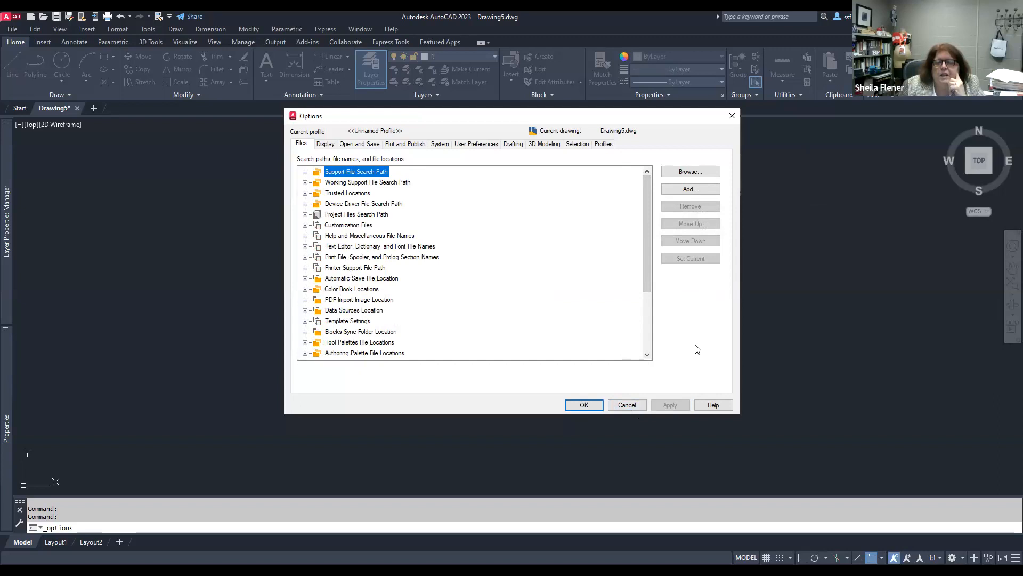
{"action": "left_click", "coordinate": [593, 404]}
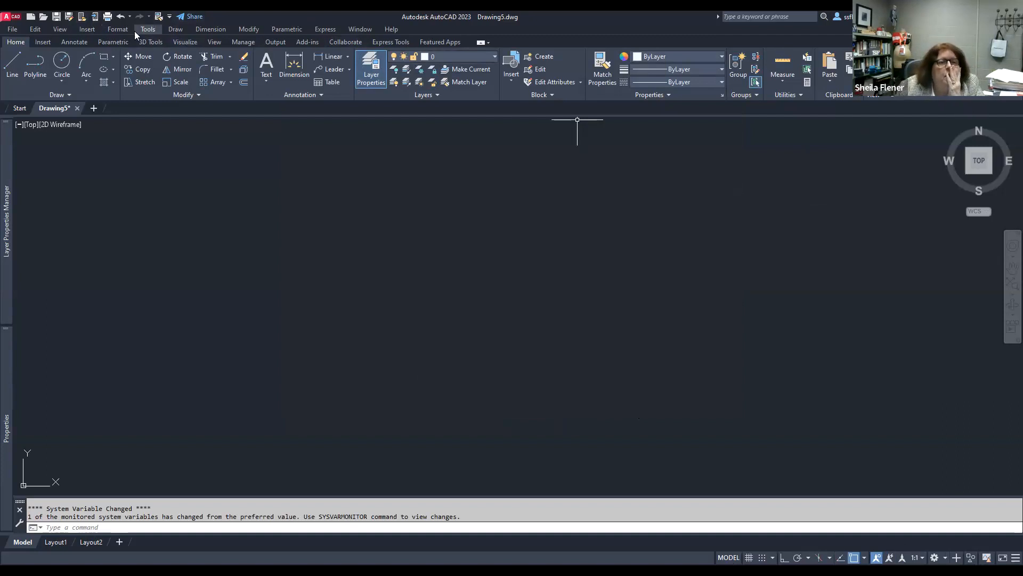
Step: Reopen Options and inspect the Automatic Save File Location, browsing for a folder without changing it
{"action": "left_click", "coordinate": [120, 29]}
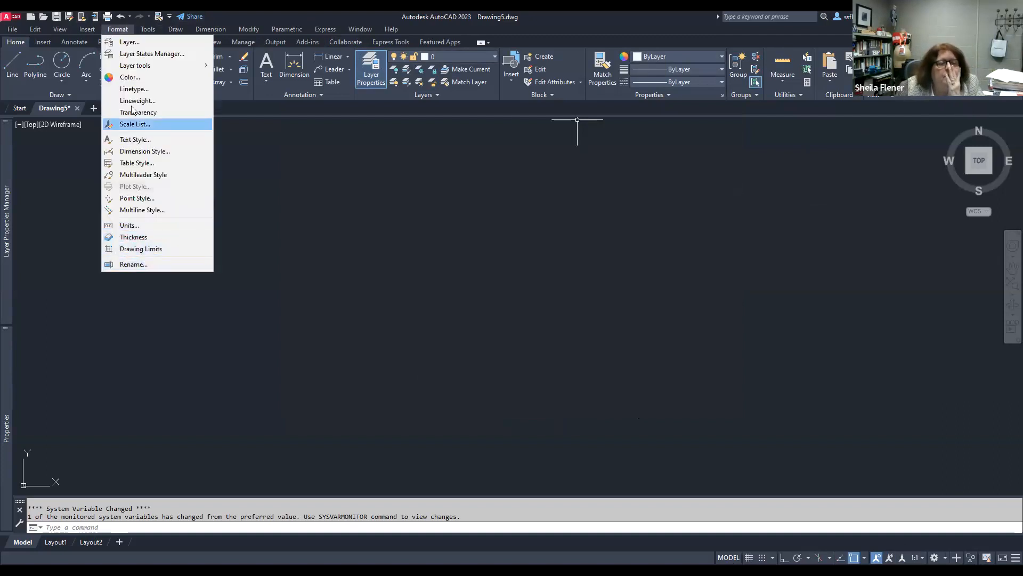
{"action": "right_click", "coordinate": [174, 430]}
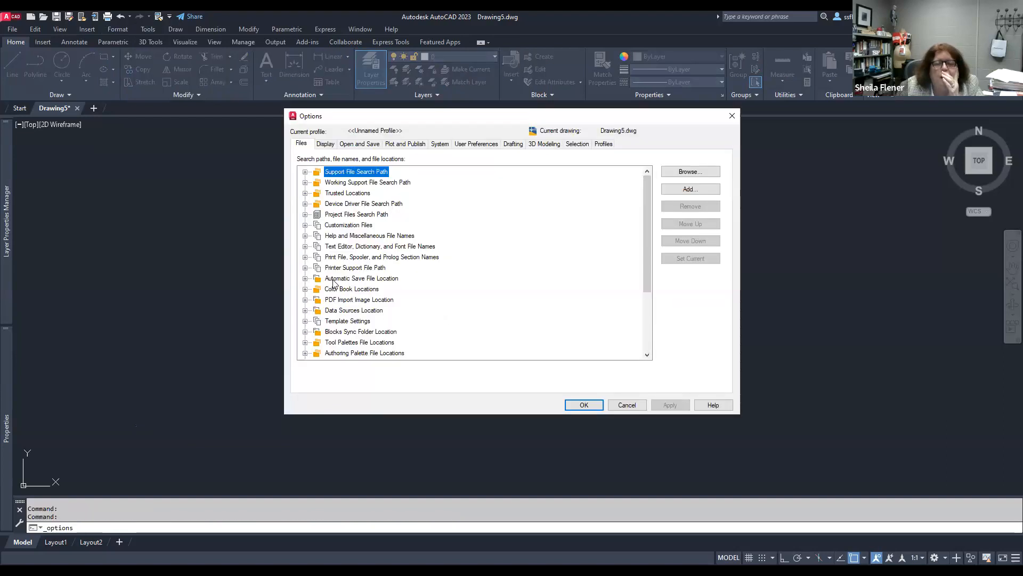
{"action": "double_click", "coordinate": [320, 279]}
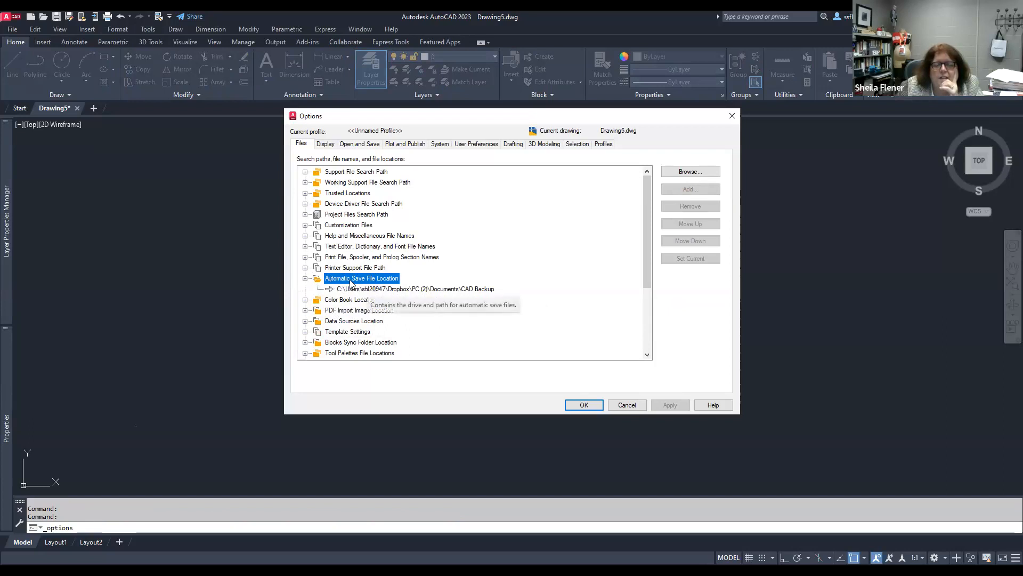
{"action": "key", "text": "Down"}
{"action": "left_click", "coordinate": [691, 171]}
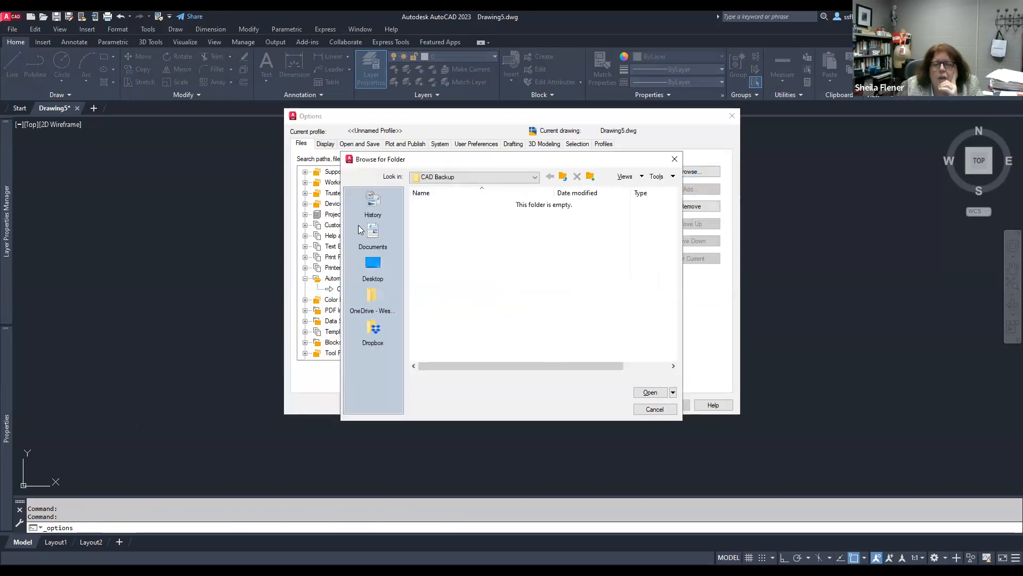
{"action": "left_click", "coordinate": [373, 264]}
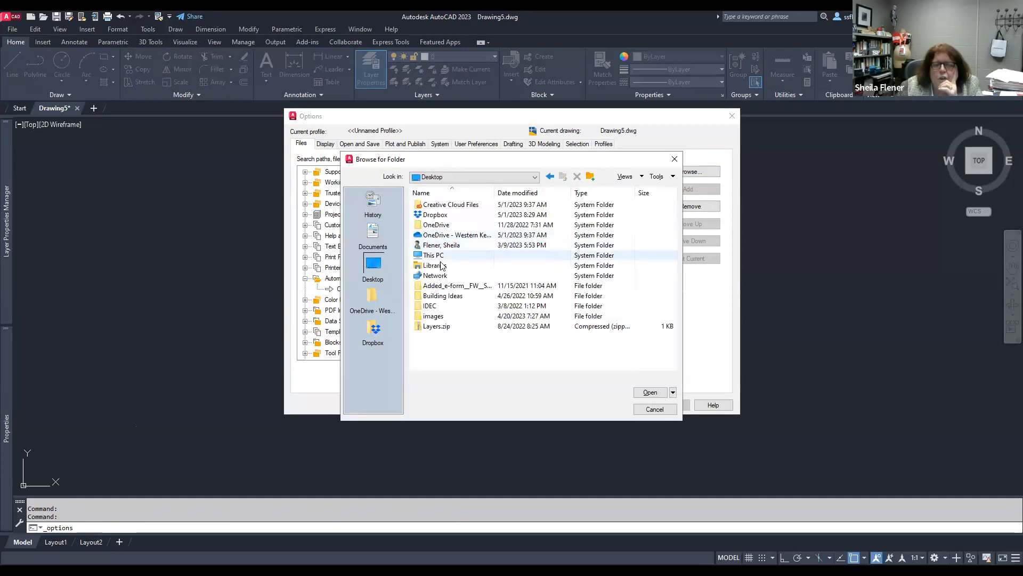
{"action": "left_click", "coordinate": [655, 408]}
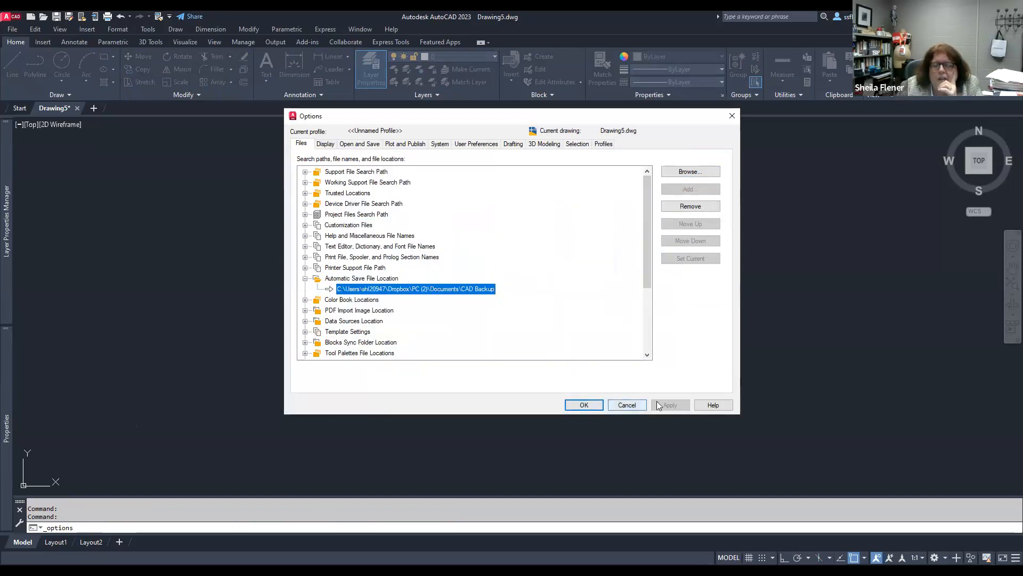
{"action": "left_click", "coordinate": [588, 409]}
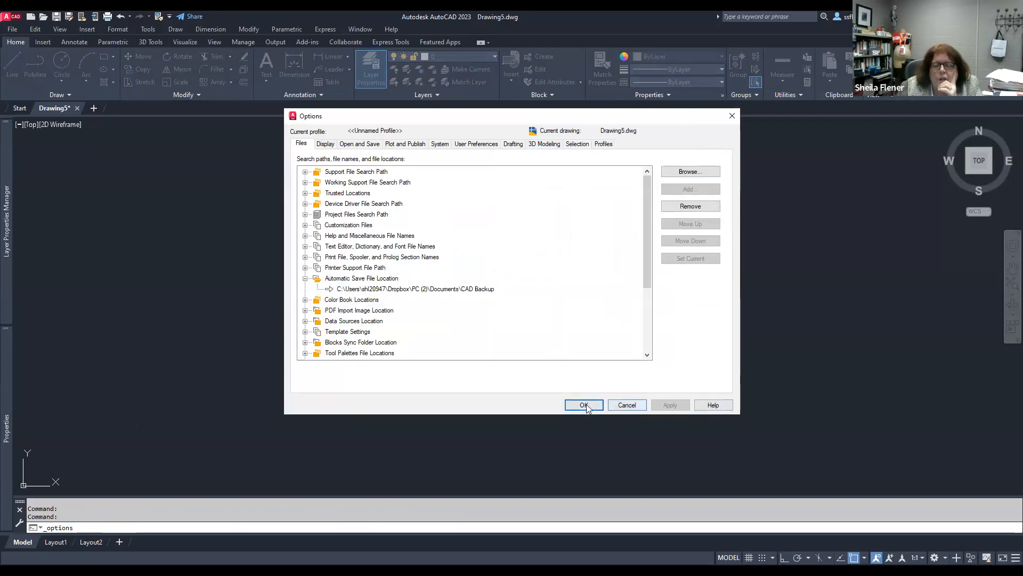
{"action": "left_click", "coordinate": [585, 406]}
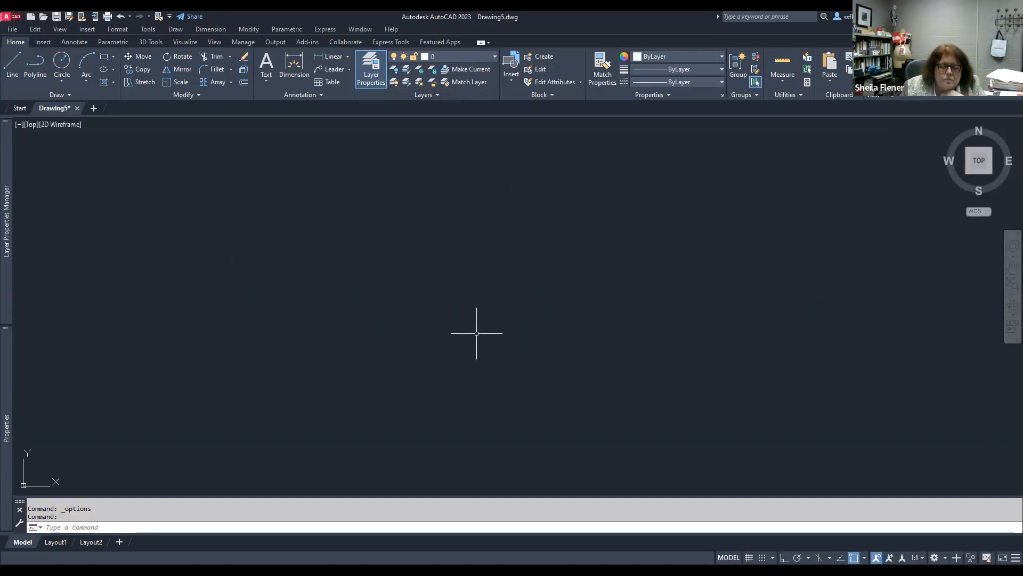
Step: Switch to the Part 1.docx Word document and scroll to the Common Architectural Layers table, then return to AutoCAD
{"action": "left_click", "coordinate": [487, 60]}
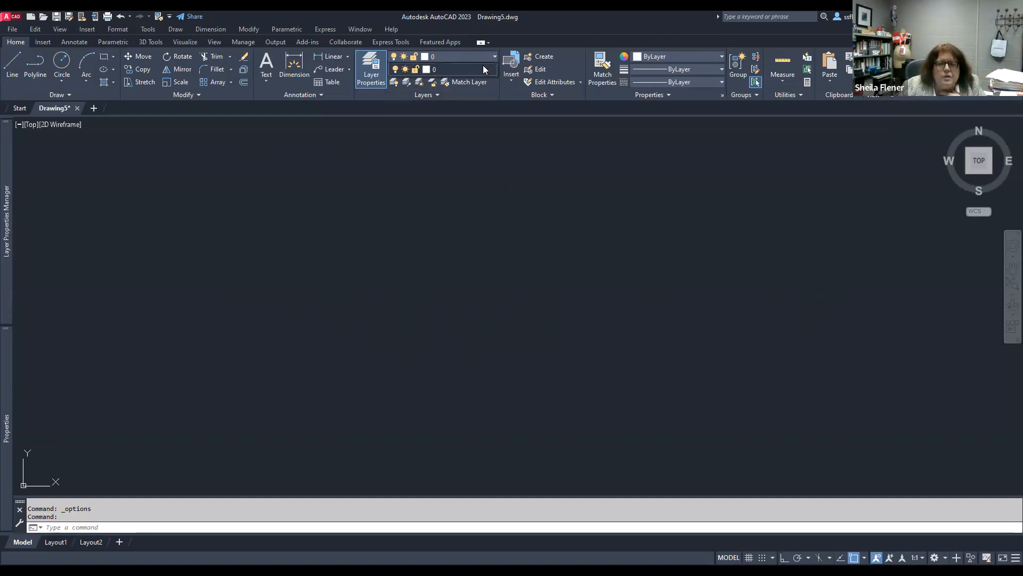
{"action": "left_click", "coordinate": [443, 244]}
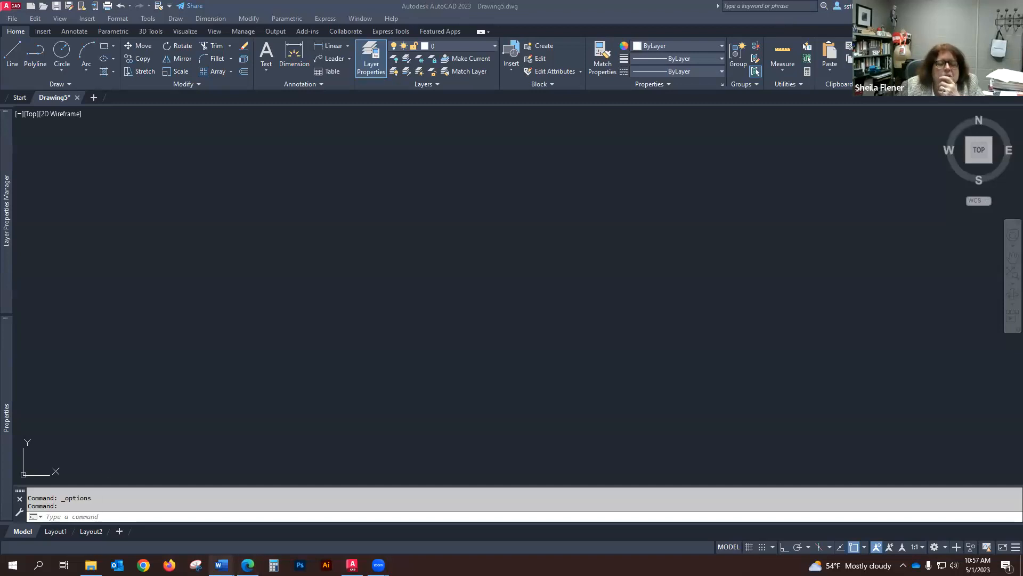
{"action": "mouse_move", "coordinate": [221, 565]}
{"action": "left_click", "coordinate": [175, 533]}
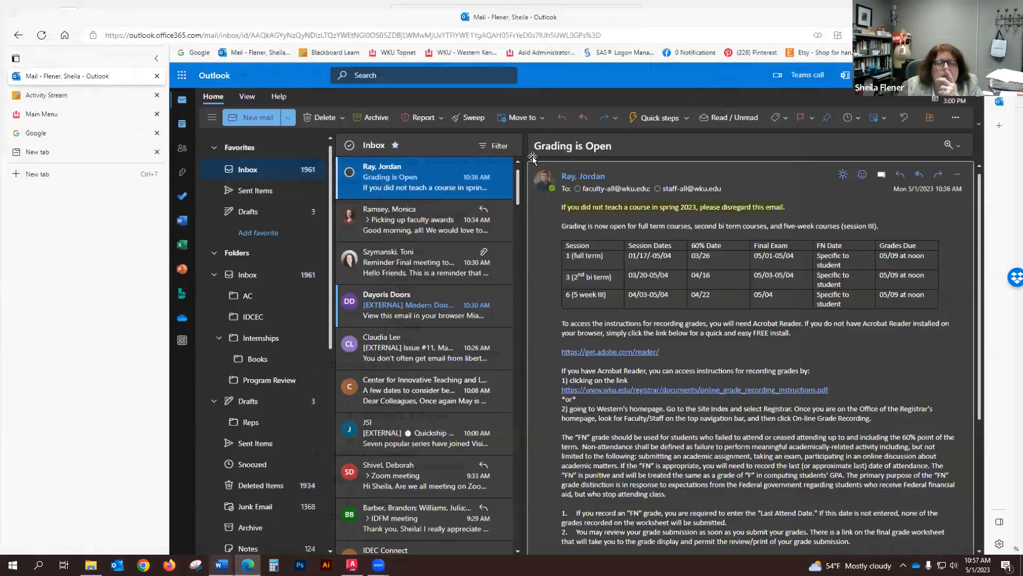
{"action": "mouse_move", "coordinate": [222, 565]}
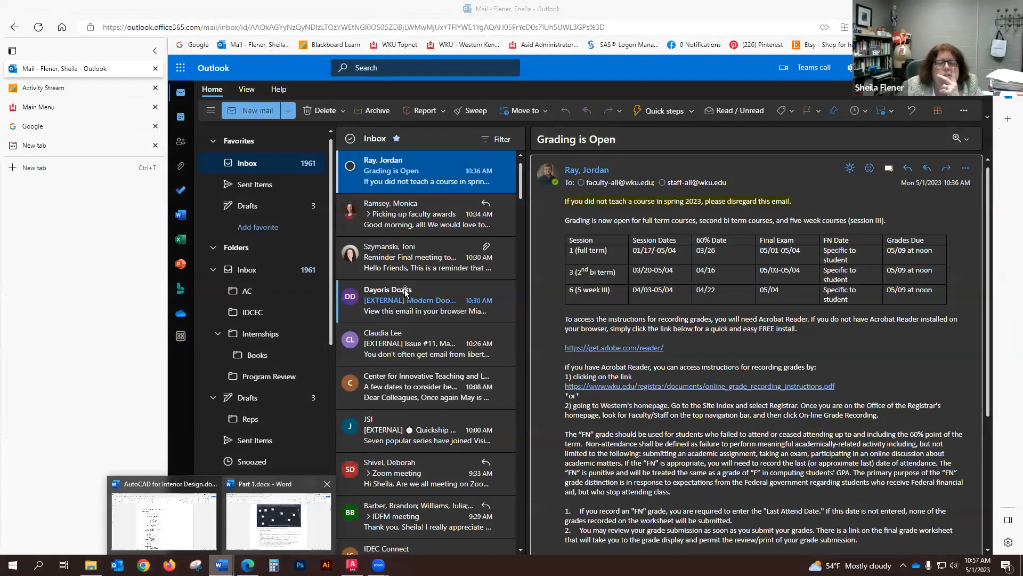
{"action": "left_click", "coordinate": [269, 526]}
{"action": "scroll", "coordinate": [443, 334], "scroll_direction": "down", "scroll_amount": 12}
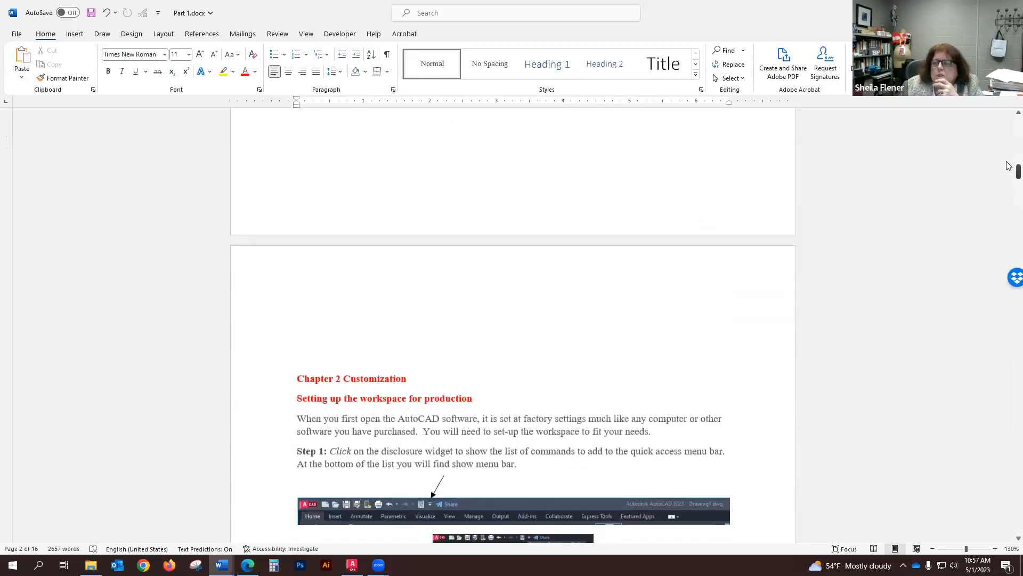
{"action": "left_click_drag", "start_coordinate": [1007, 174], "coordinate": [1008, 475]}
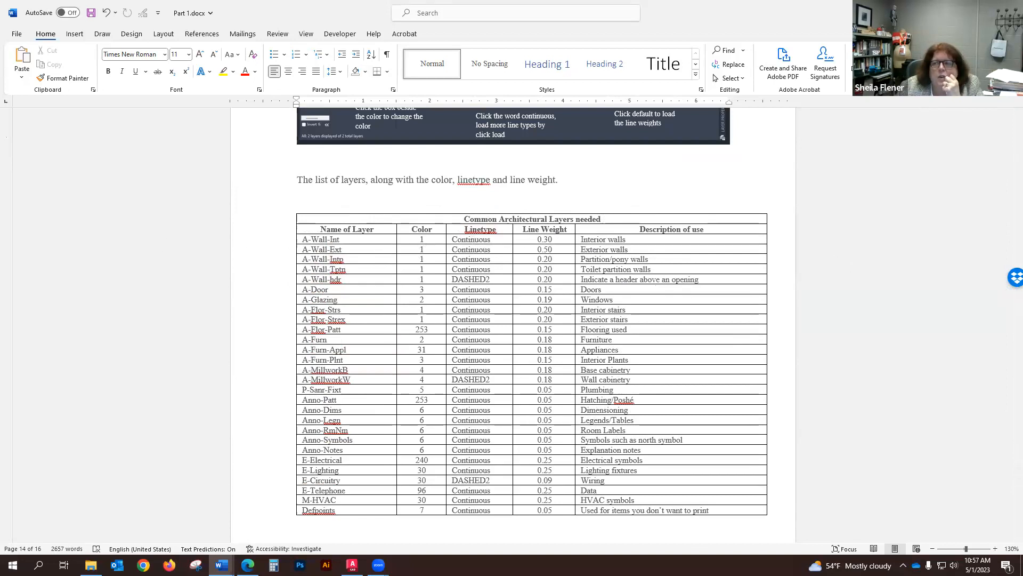
{"action": "left_click", "coordinate": [961, 8]}
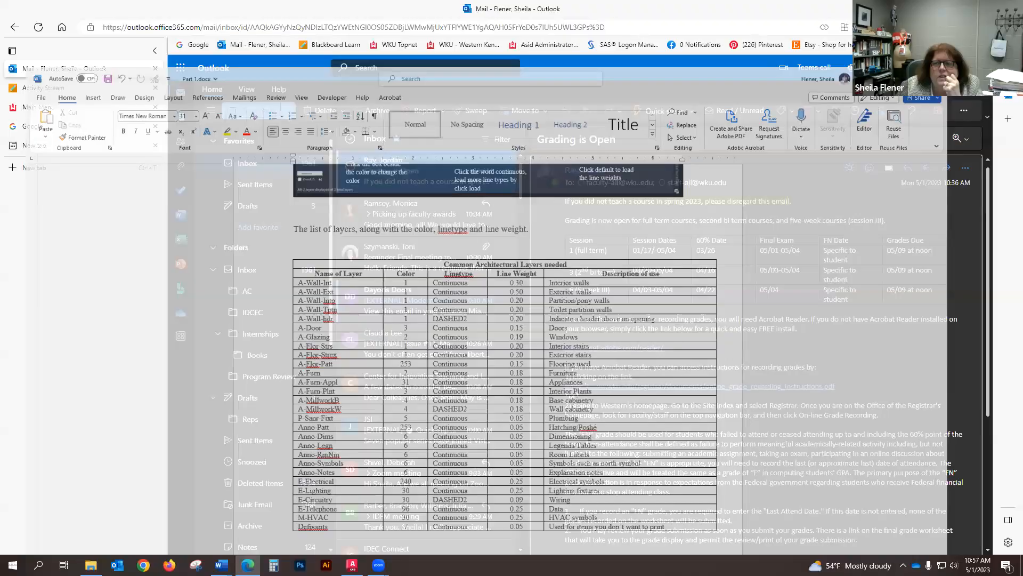
{"action": "left_click", "coordinate": [961, 8]}
{"action": "left_click", "coordinate": [962, 8]}
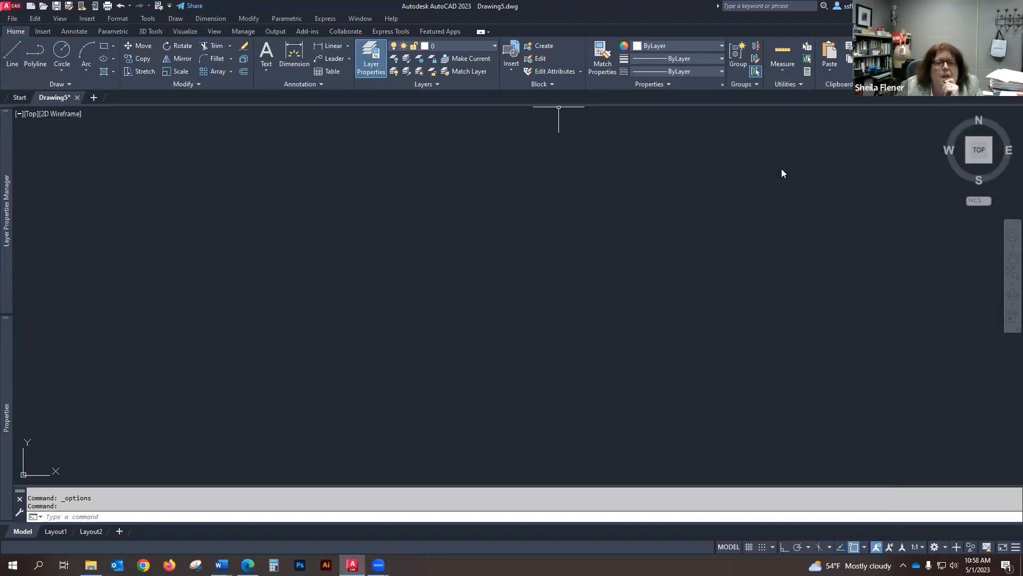
Step: Close the Properties palette and open the Layer Properties Manager as a wide palette
{"action": "left_click", "coordinate": [374, 64]}
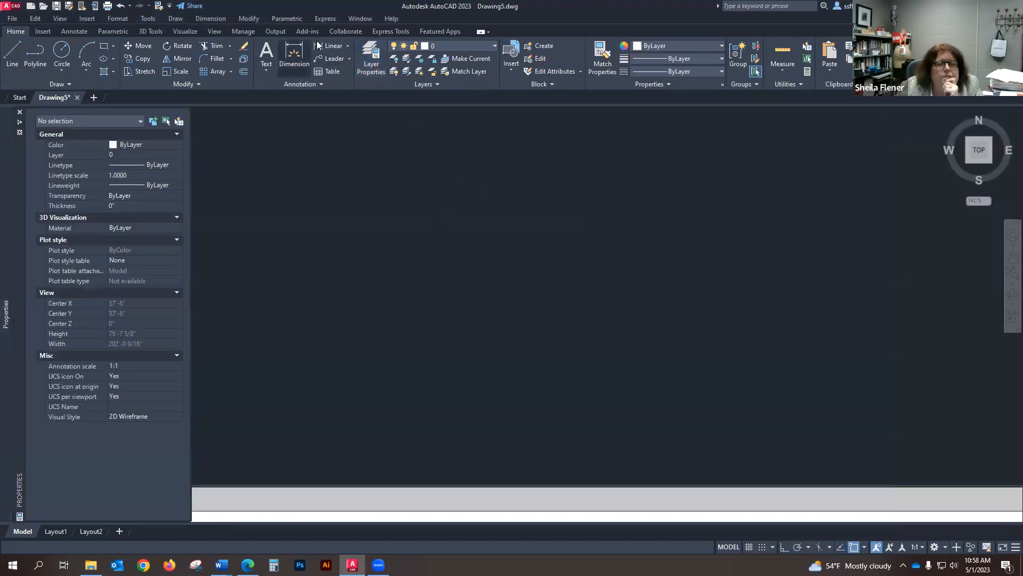
{"action": "left_click", "coordinate": [371, 58]}
{"action": "left_click_drag", "start_coordinate": [18, 194], "coordinate": [46, 199]}
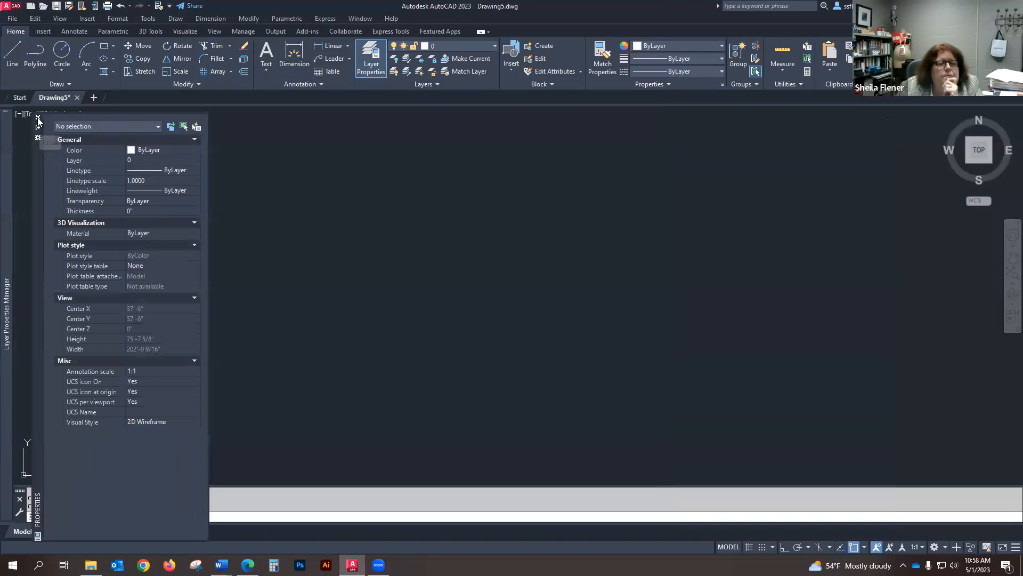
{"action": "left_click", "coordinate": [38, 117]}
{"action": "mouse_move", "coordinate": [6, 138]}
{"action": "left_click_drag", "start_coordinate": [16, 161], "coordinate": [179, 160]}
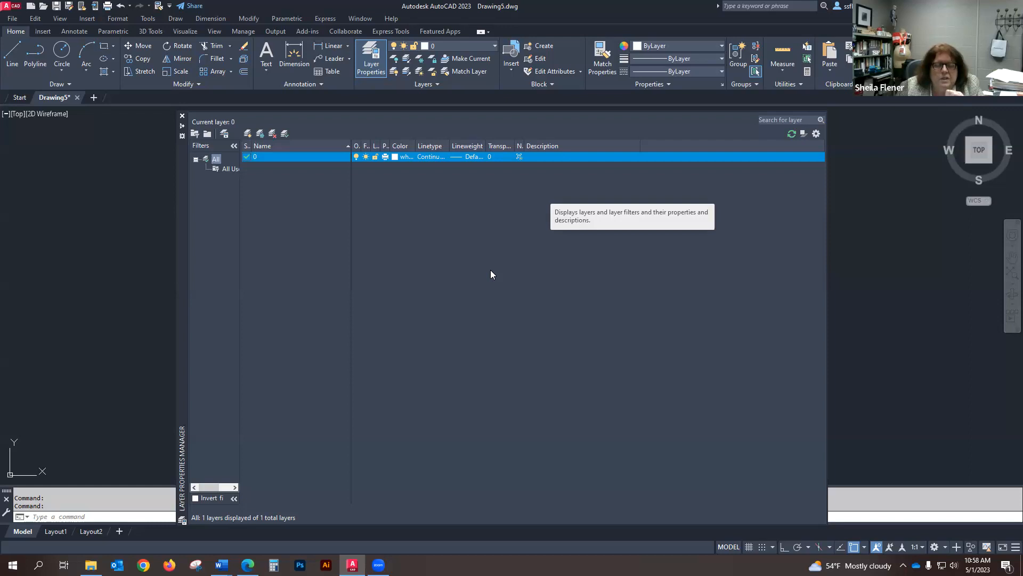
Step: Create a new layer named A-Wall-Ext
{"action": "left_click", "coordinate": [248, 133]}
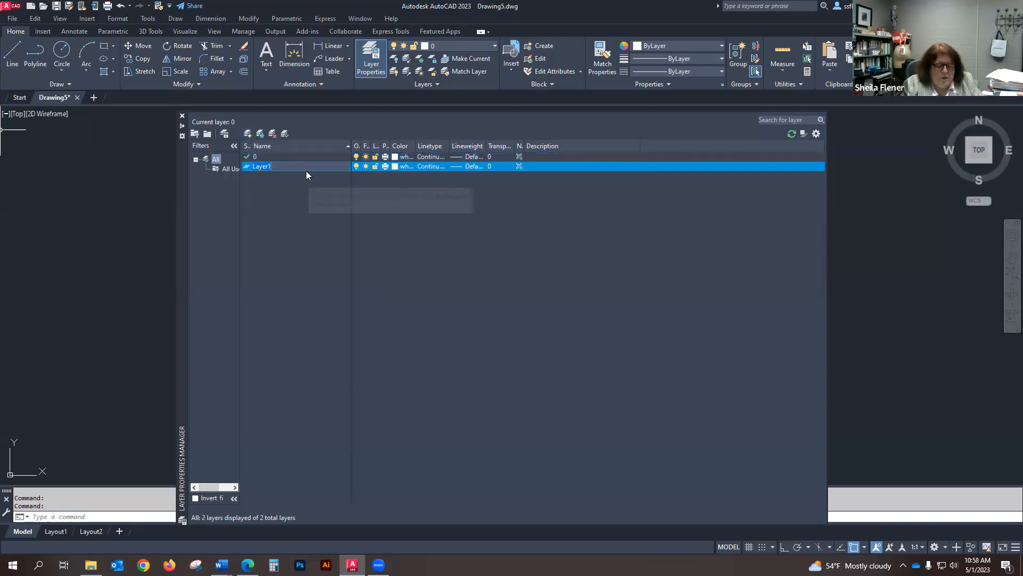
{"action": "type", "text": "A-W"}
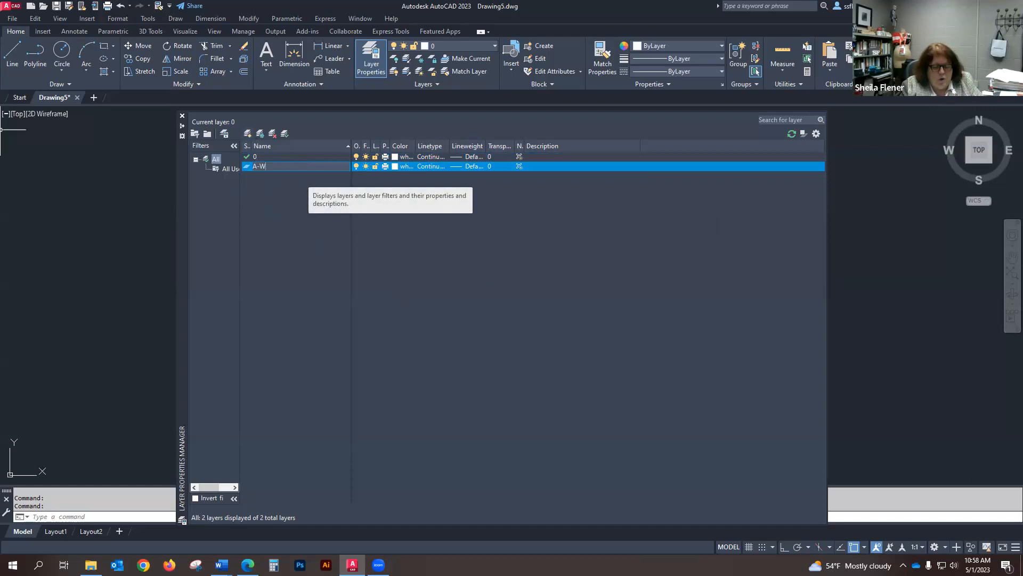
{"action": "type", "text": "all-Ext"}
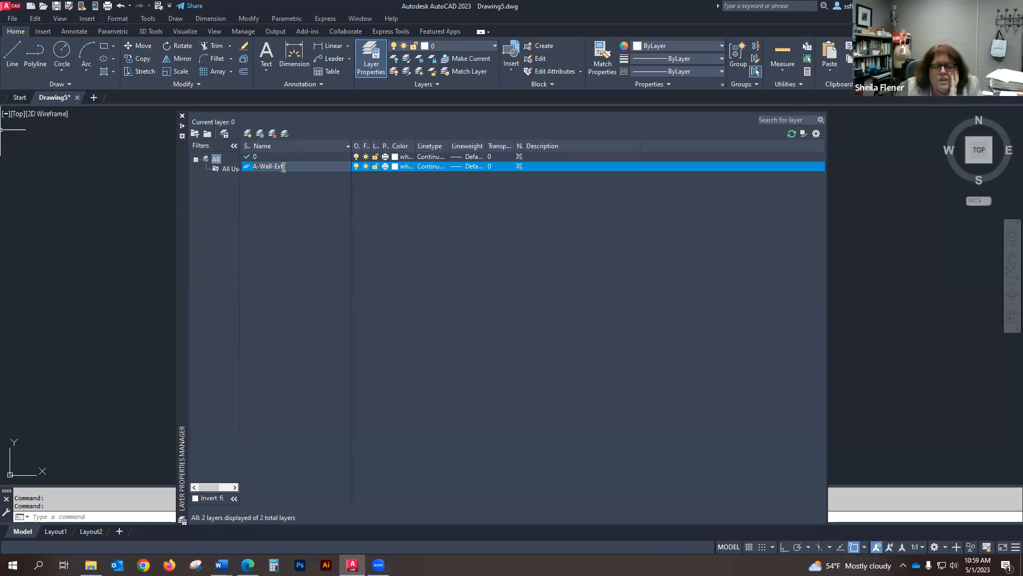
Step: Set the A-Wall-Ext layer's color to 1 (red) and keep its Continuous linetype
{"action": "left_click", "coordinate": [396, 166]}
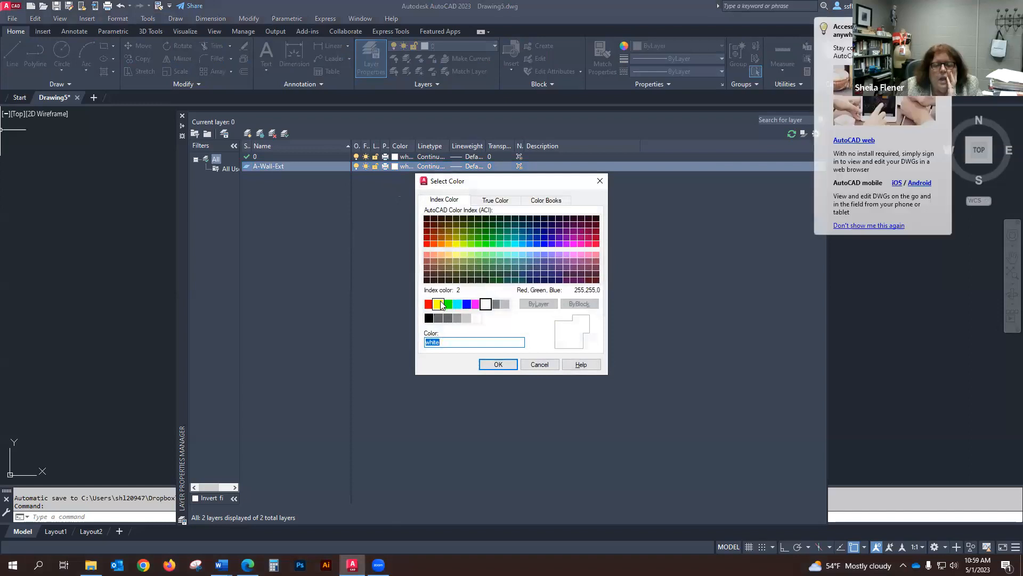
{"action": "type", "text": "1"}
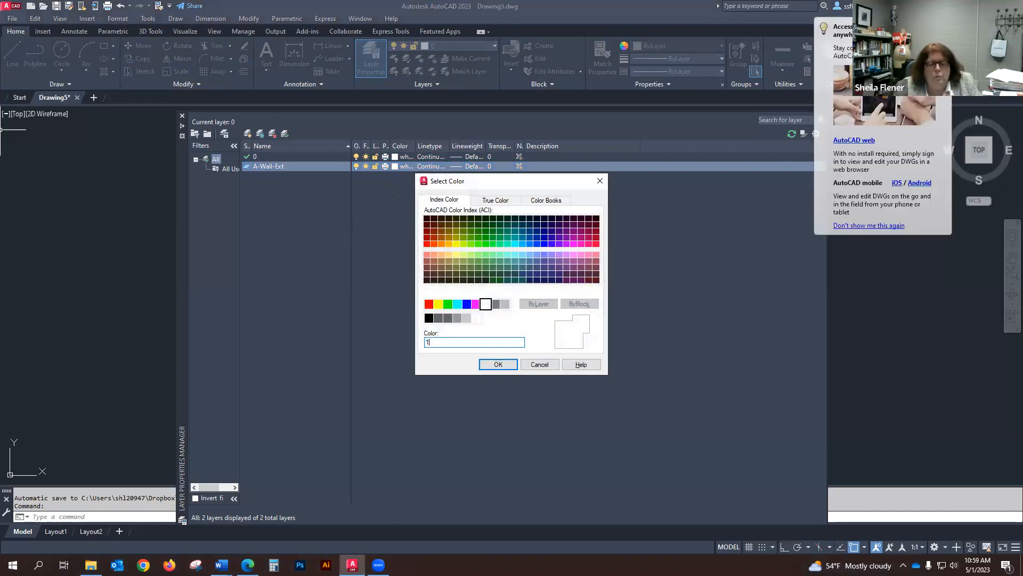
{"action": "left_click", "coordinate": [498, 364]}
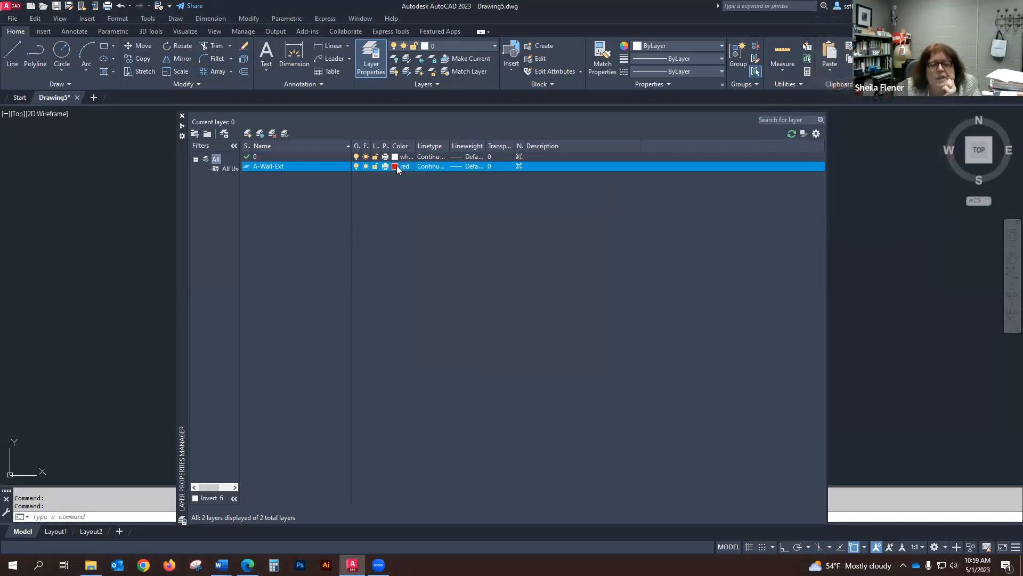
{"action": "left_click", "coordinate": [430, 166]}
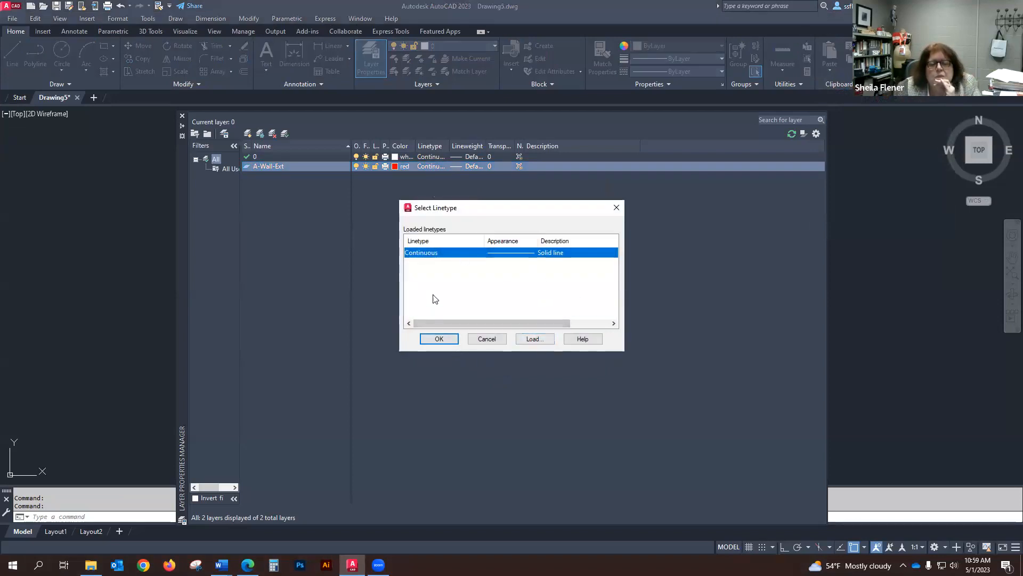
{"action": "left_click", "coordinate": [438, 338]}
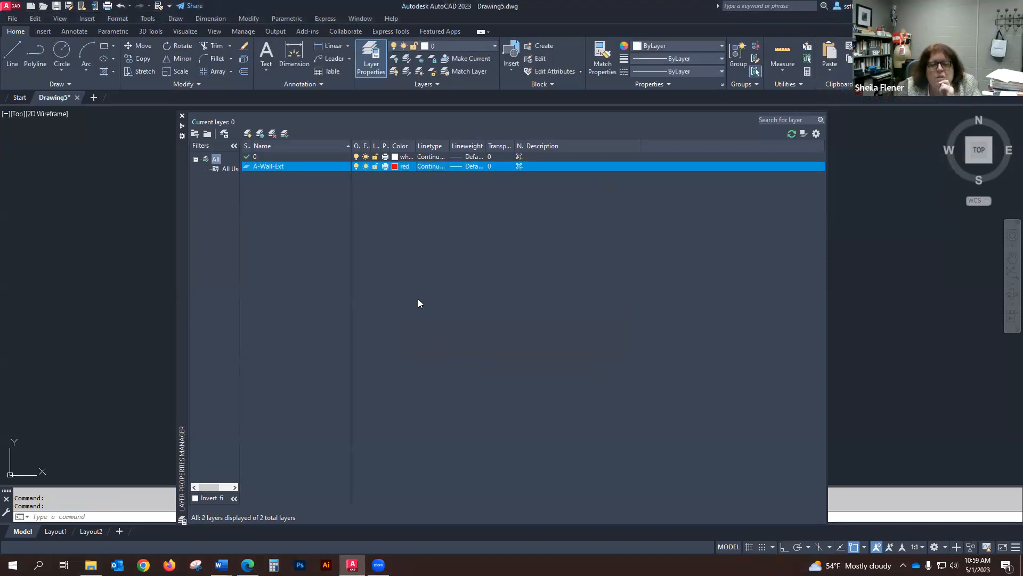
Step: Set the A-Wall-Ext layer's lineweight to 0.30 mm
{"action": "left_click", "coordinate": [472, 167]}
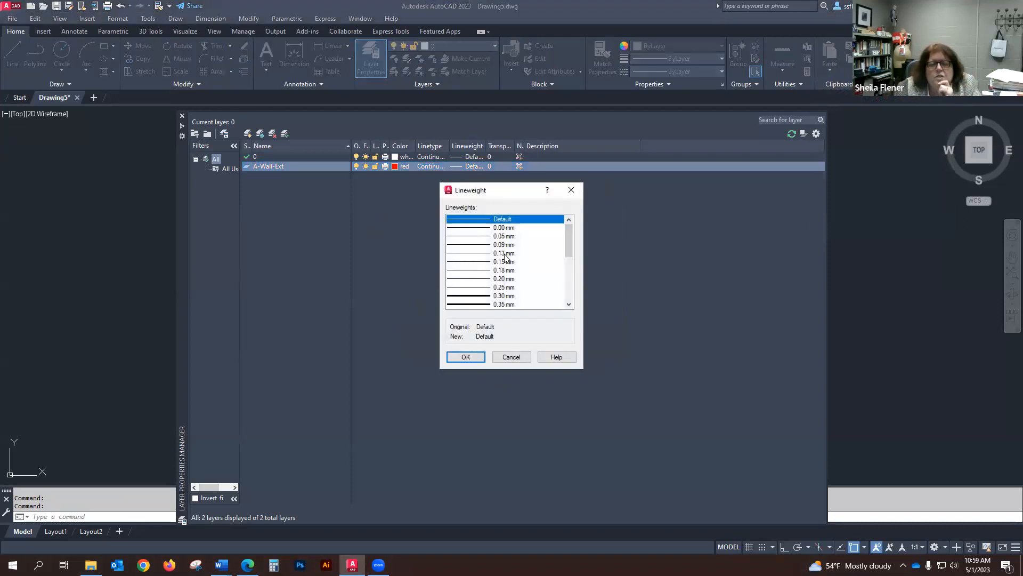
{"action": "left_click", "coordinate": [507, 295]}
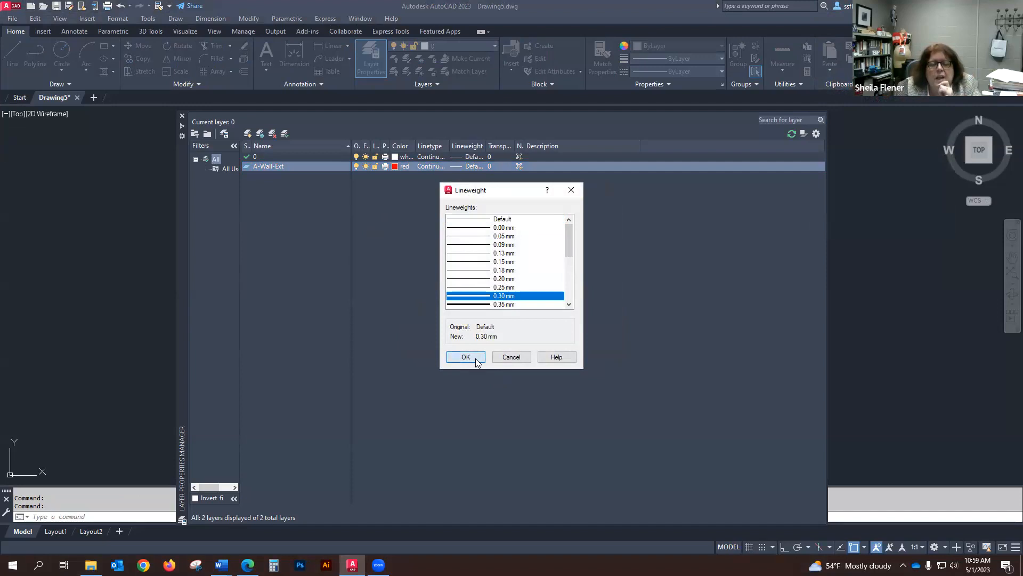
{"action": "left_click", "coordinate": [474, 358]}
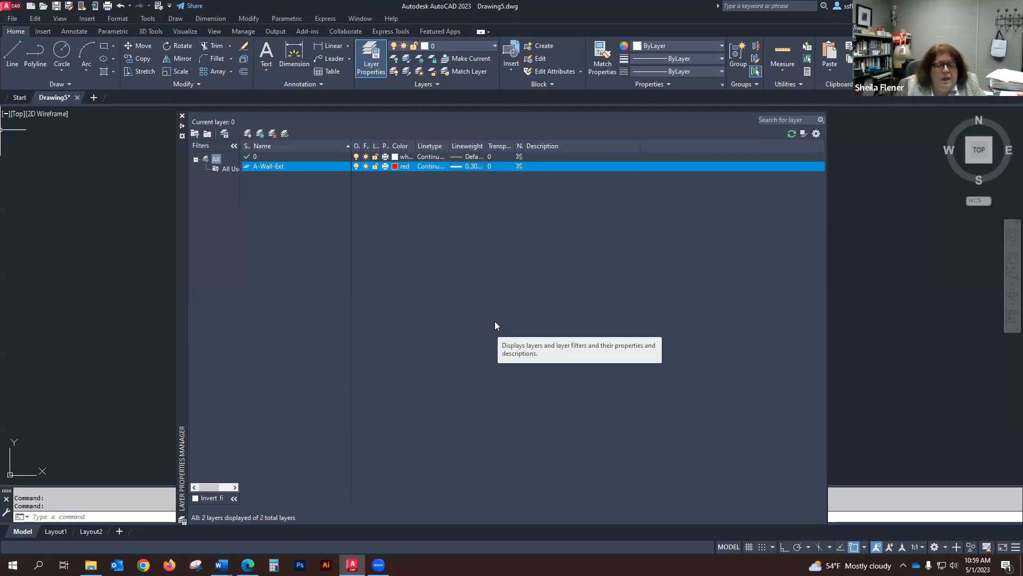
Step: Switch to the Part 1.docx document to check the Common Architectural Layers table, then return to AutoCAD
{"action": "mouse_move", "coordinate": [222, 564]}
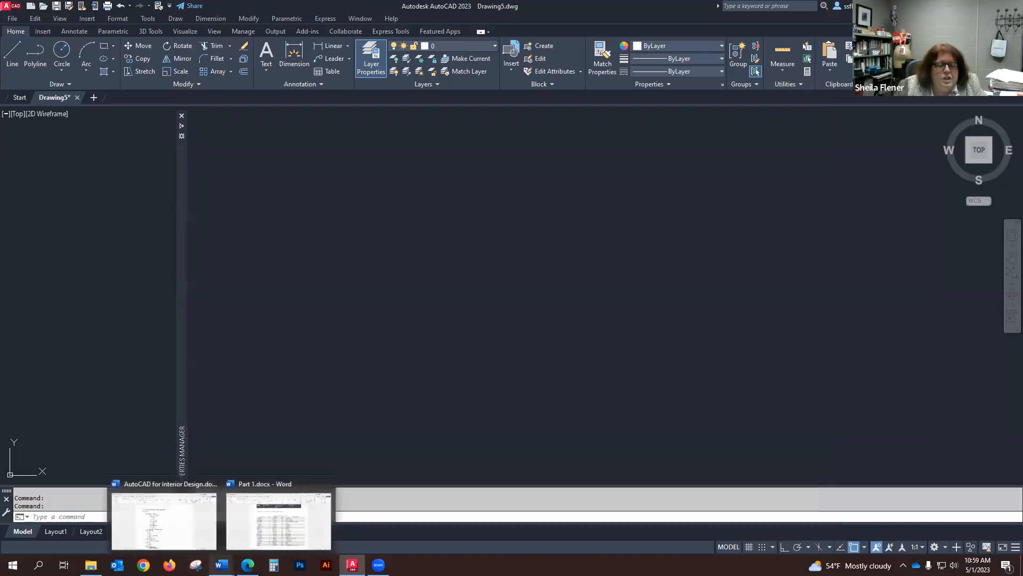
{"action": "left_click", "coordinate": [272, 526]}
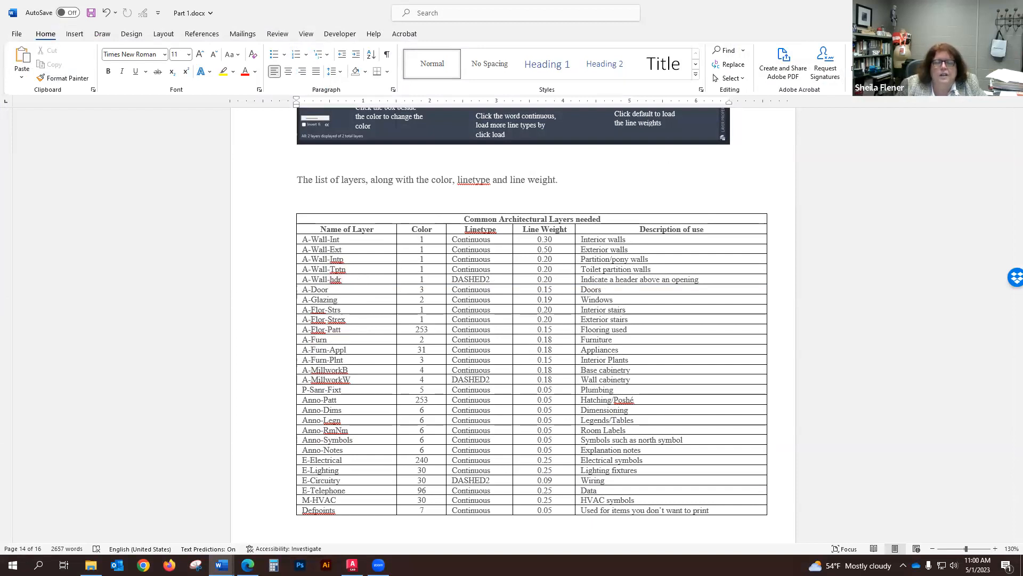
{"action": "left_click", "coordinate": [222, 565]}
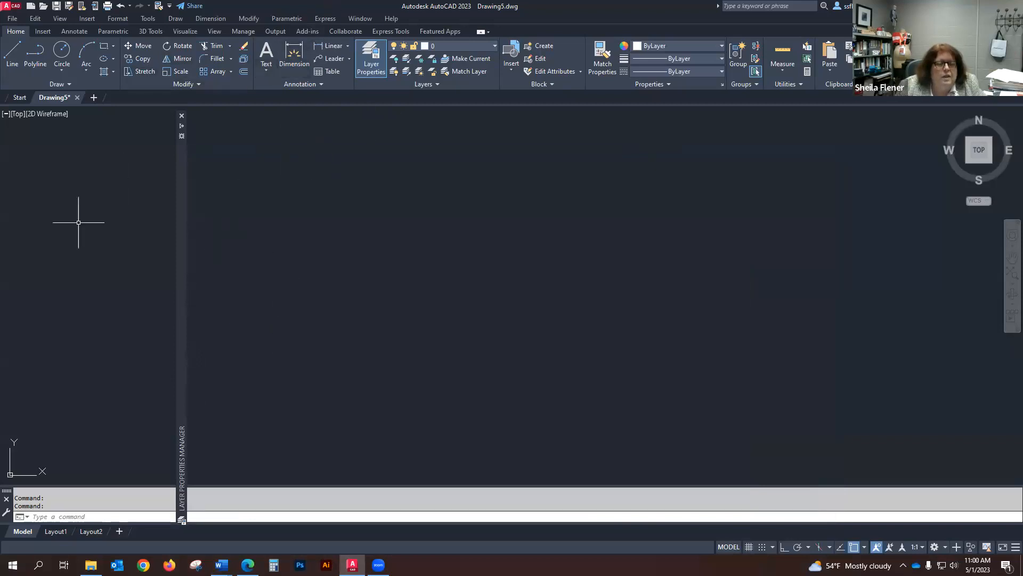
Step: Create another new layer named A-Wall-Hdr
{"action": "mouse_move", "coordinate": [182, 247]}
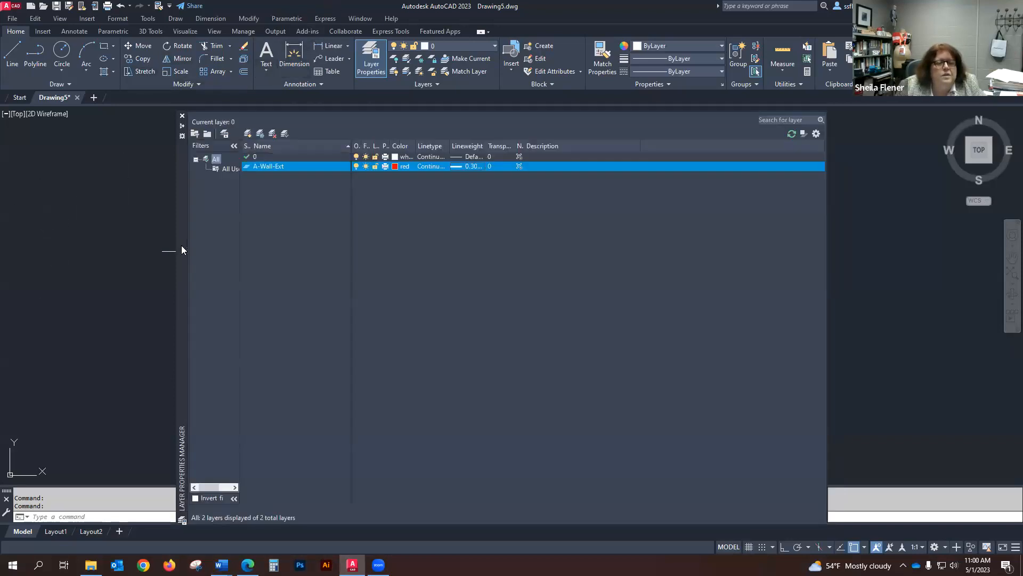
{"action": "left_click", "coordinate": [250, 135]}
{"action": "type", "text": "A-Wall-"}
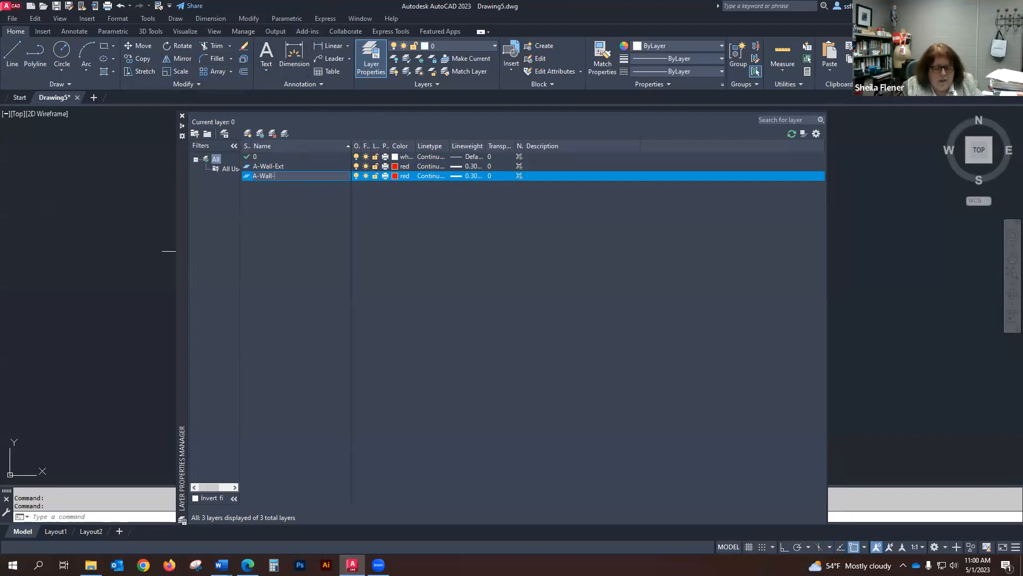
{"action": "type", "text": "Hdr"}
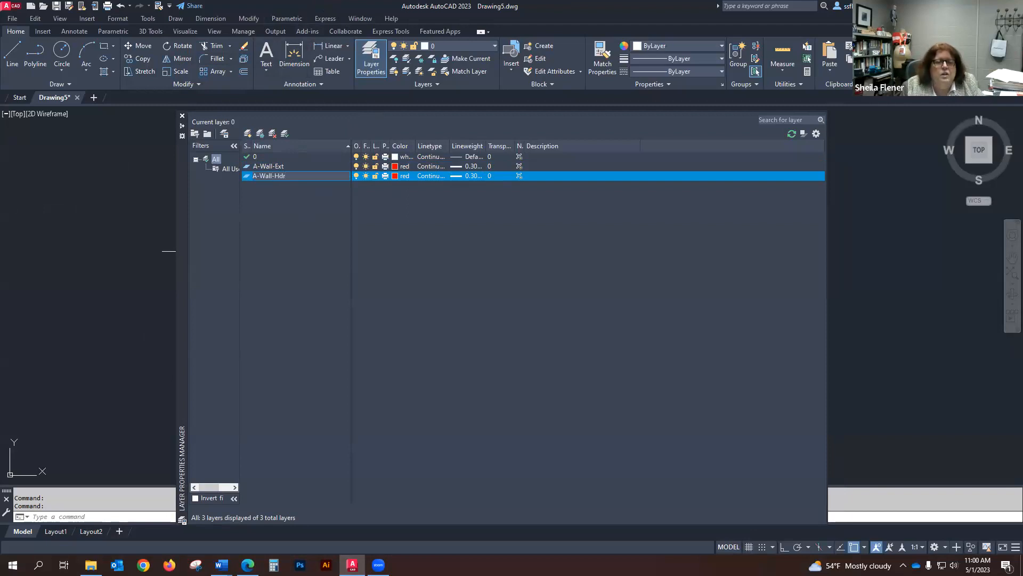
Step: Set the A-Wall-Hdr layer's color to 1 (red)
{"action": "left_click", "coordinate": [400, 176]}
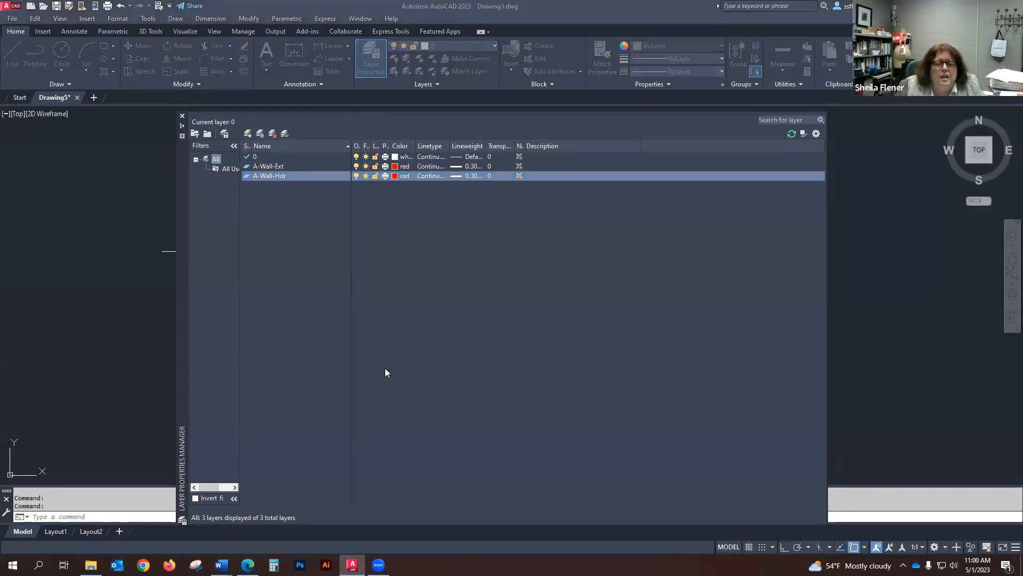
{"action": "double_click", "coordinate": [440, 344]}
{"action": "type", "text": "1"}
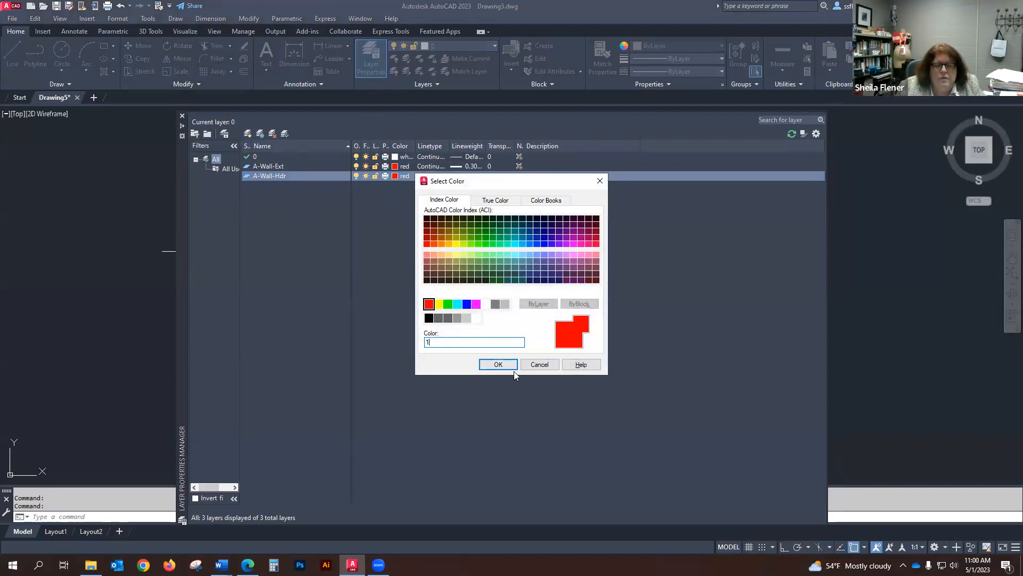
{"action": "left_click", "coordinate": [498, 365]}
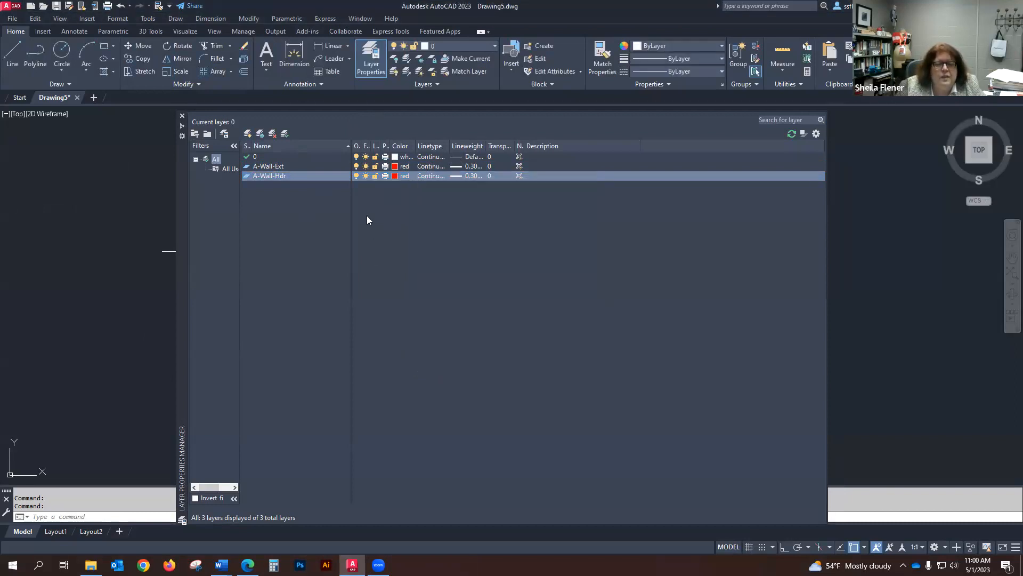
Step: Load the DASHED2 linetype from acad.lin and assign it to the A-Wall-Hdr layer
{"action": "left_click", "coordinate": [433, 176]}
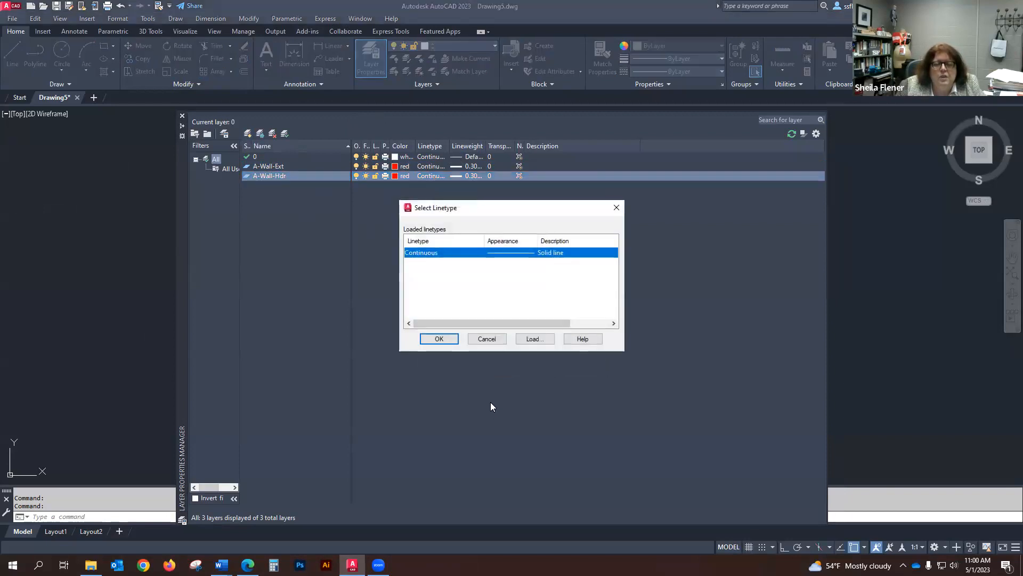
{"action": "left_click", "coordinate": [542, 340]}
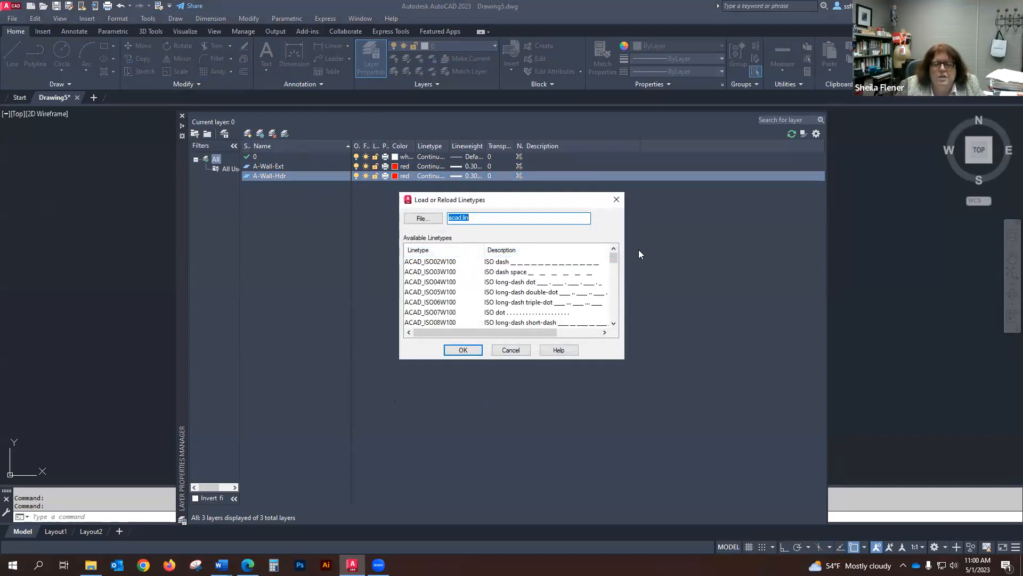
{"action": "left_click_drag", "start_coordinate": [613, 261], "coordinate": [613, 287]}
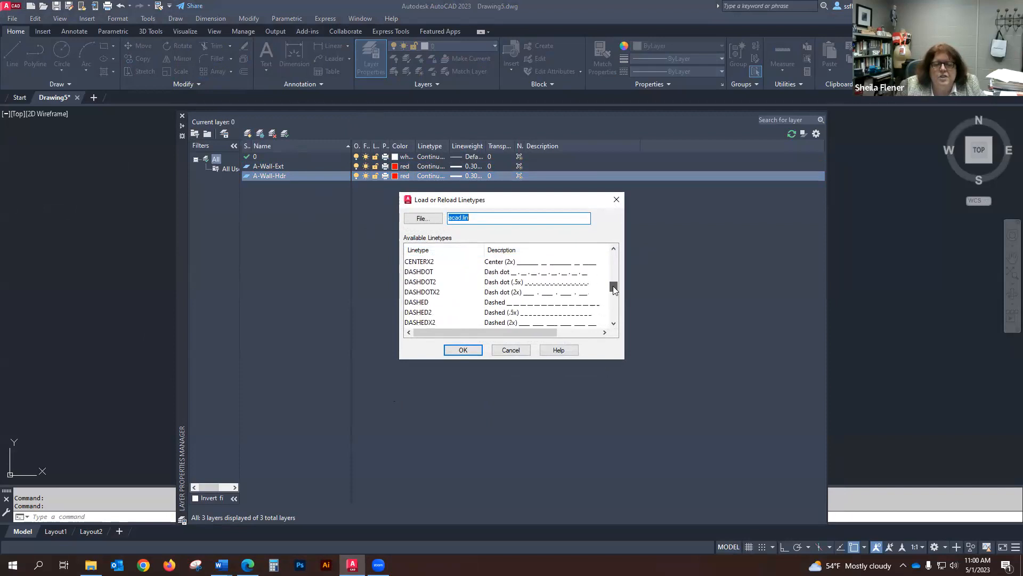
{"action": "left_click", "coordinate": [427, 313]}
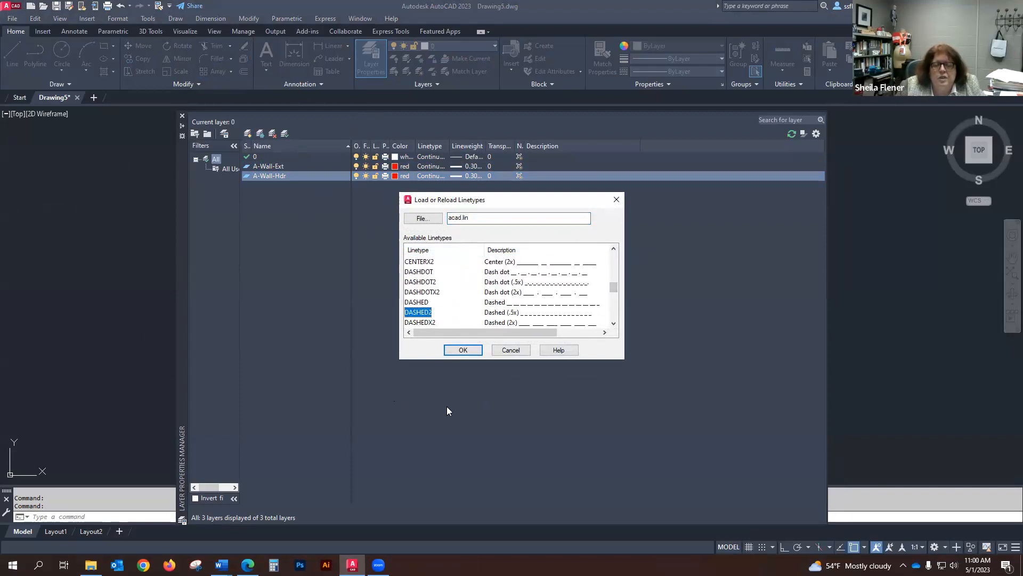
{"action": "left_click", "coordinate": [462, 350]}
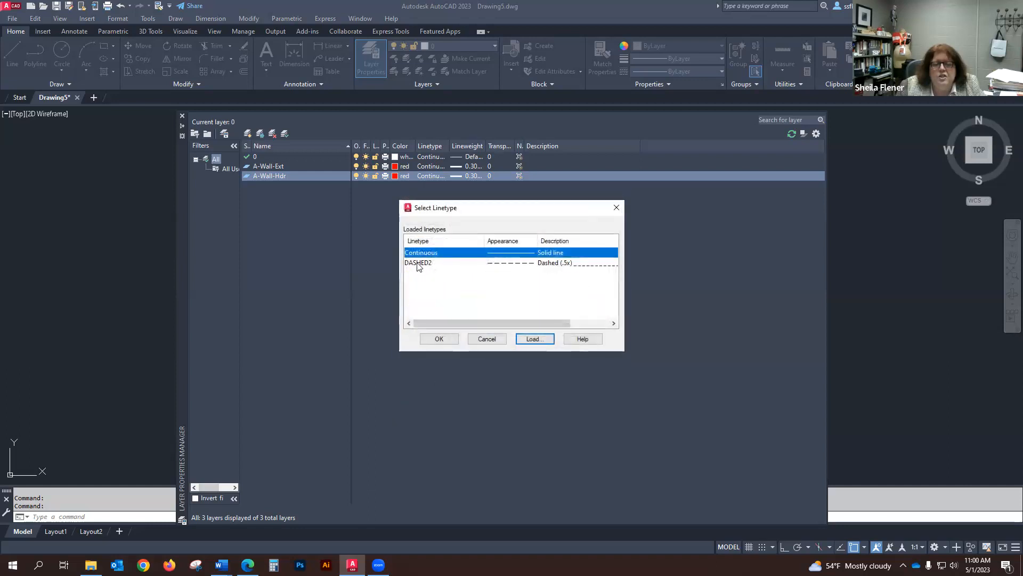
{"action": "left_click", "coordinate": [419, 264]}
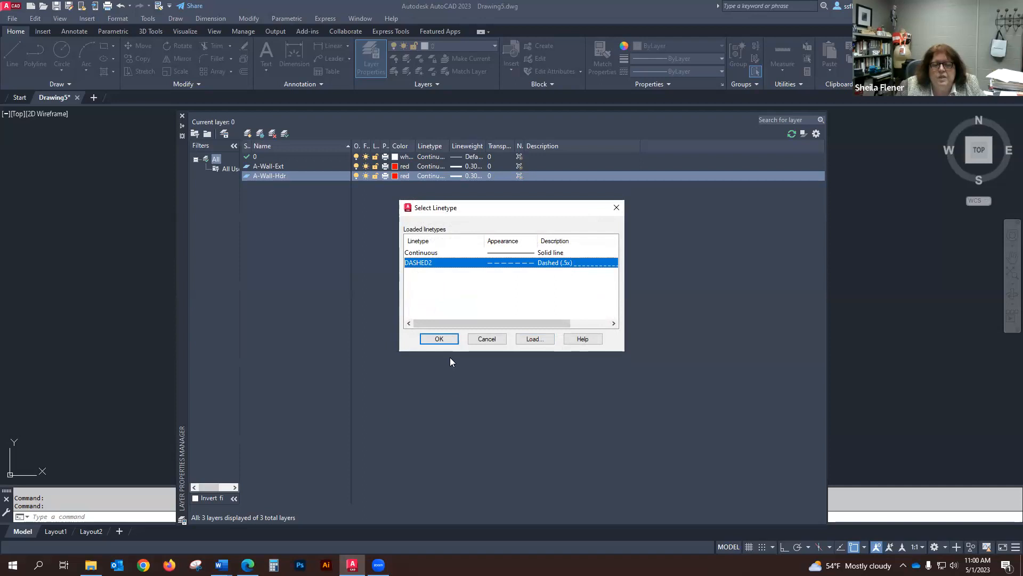
{"action": "left_click", "coordinate": [438, 340]}
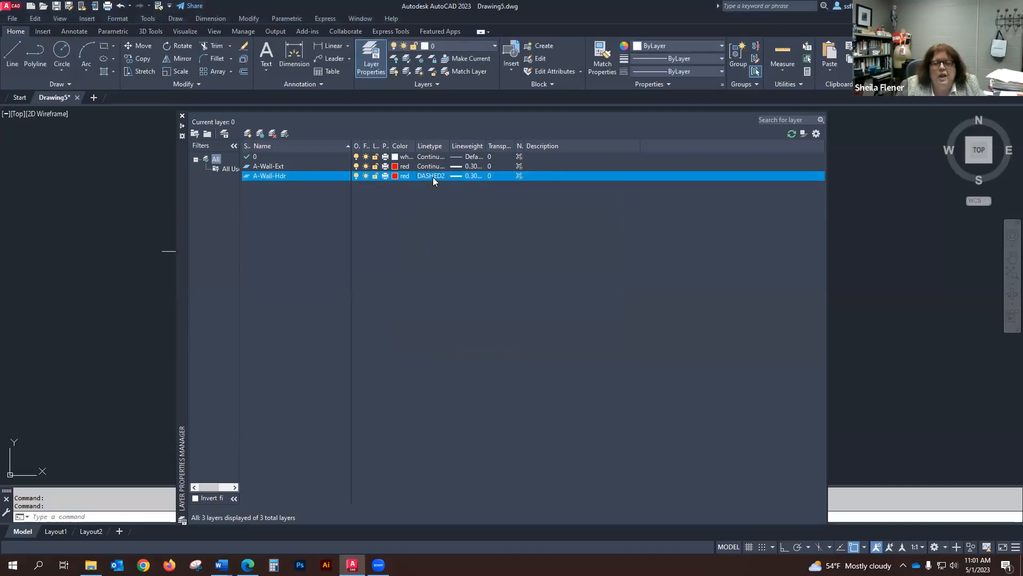
Step: Set the A-Wall-Hdr layer's lineweight to 0.20 mm
{"action": "left_click", "coordinate": [474, 176]}
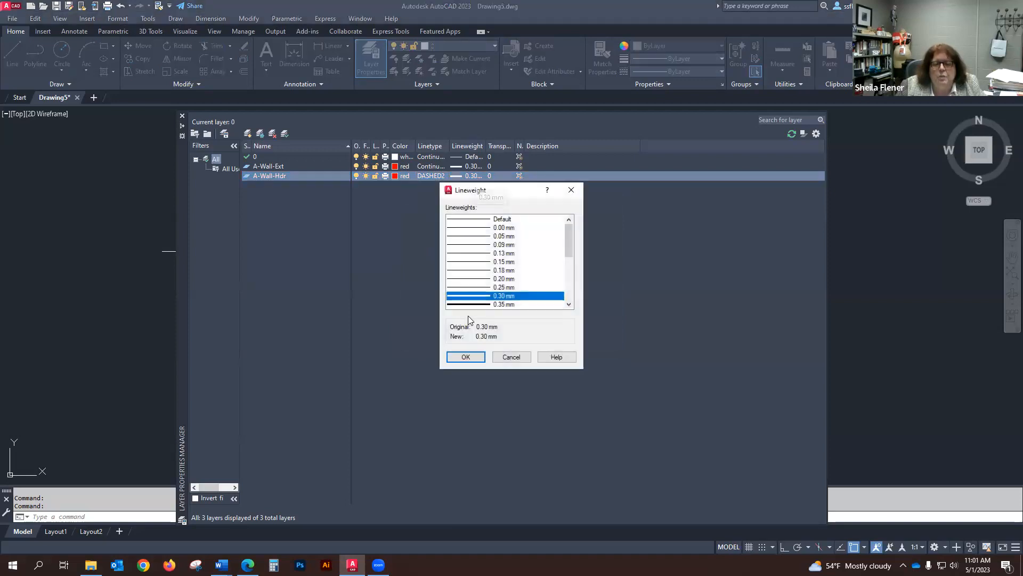
{"action": "left_click", "coordinate": [506, 279]}
{"action": "left_click", "coordinate": [466, 357]}
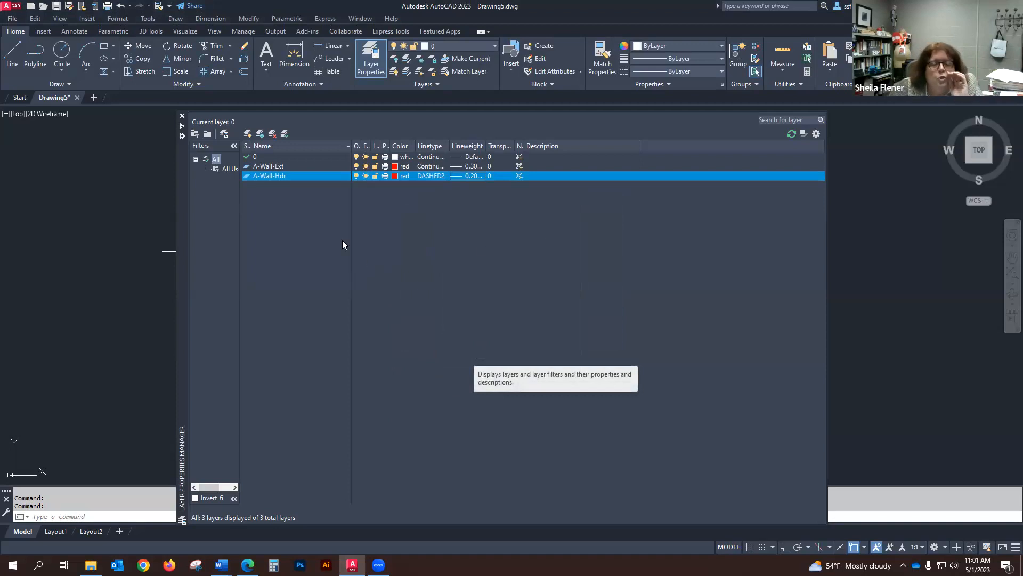
Step: Anchor the Layer Properties Manager palette with the Anchor Left option
{"action": "left_click", "coordinate": [740, 264]}
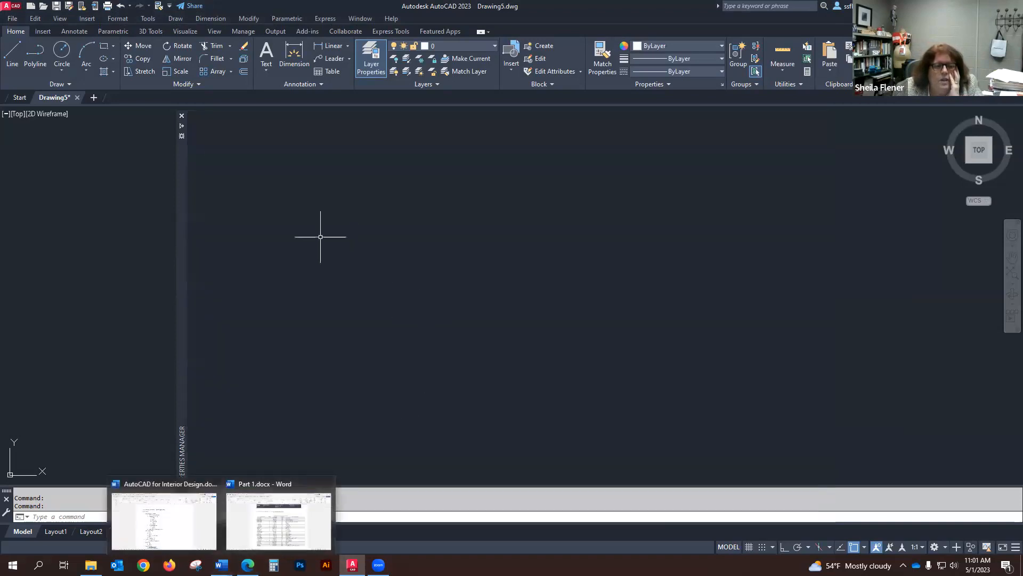
{"action": "mouse_move", "coordinate": [181, 144]}
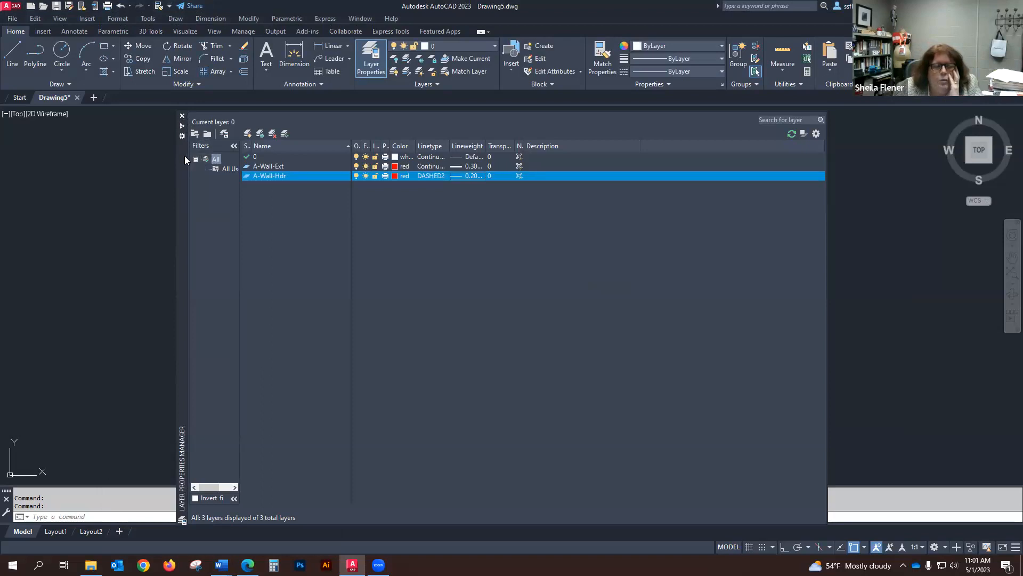
{"action": "right_click", "coordinate": [184, 185]}
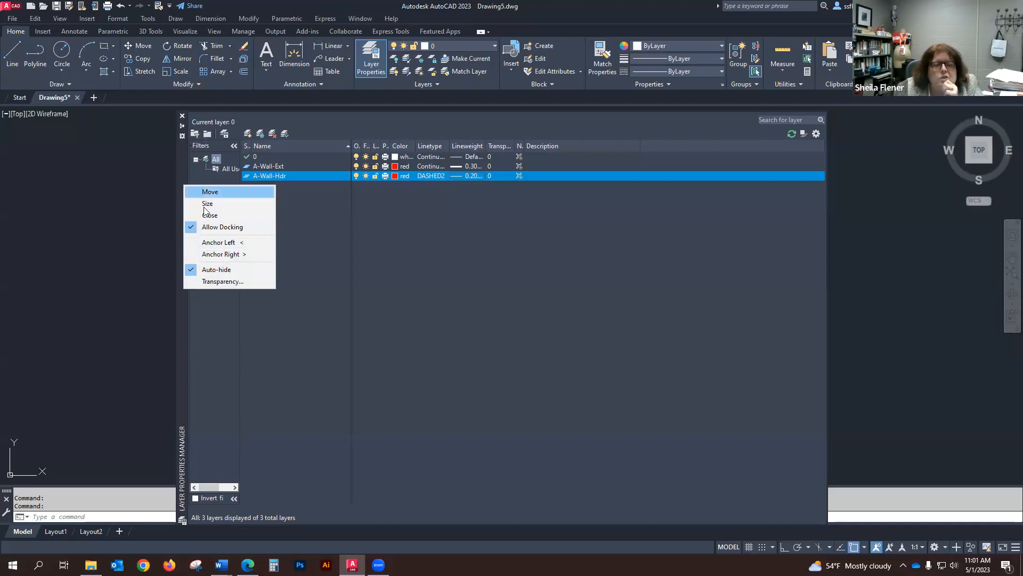
{"action": "left_click", "coordinate": [219, 243]}
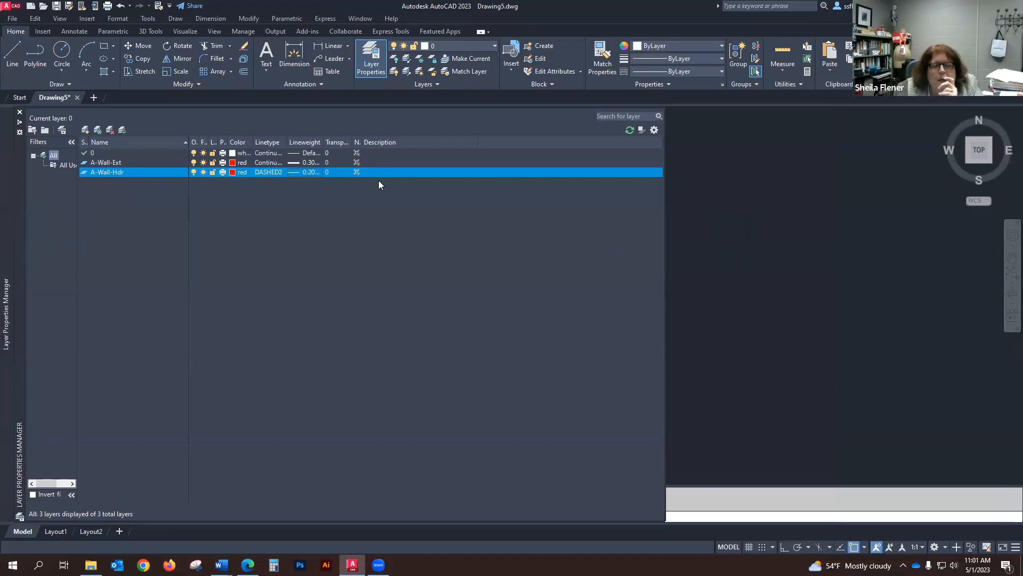
{"action": "left_click", "coordinate": [766, 207]}
{"action": "left_click", "coordinate": [732, 227]}
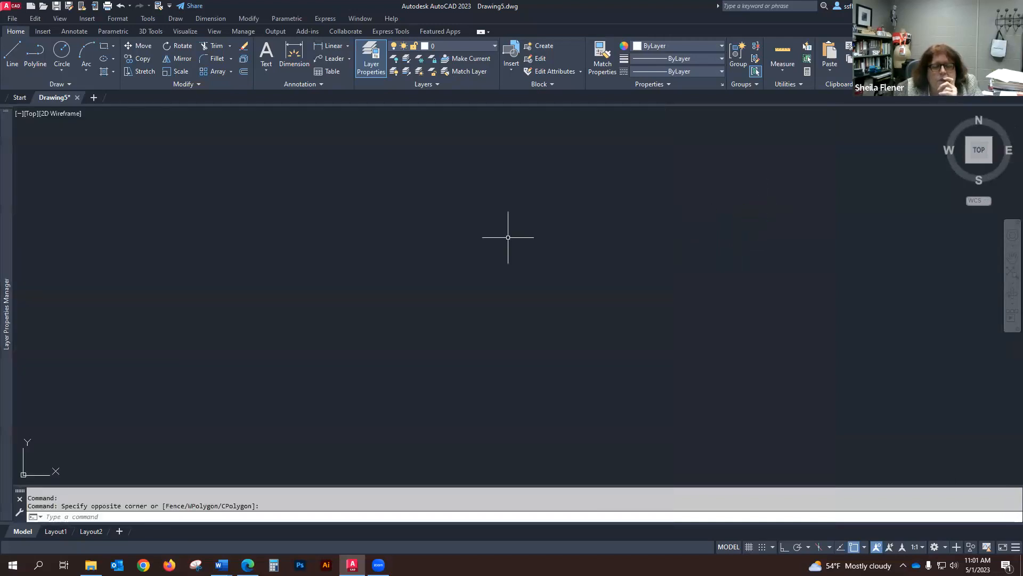
{"action": "left_click", "coordinate": [820, 171]}
{"action": "left_click", "coordinate": [758, 222]}
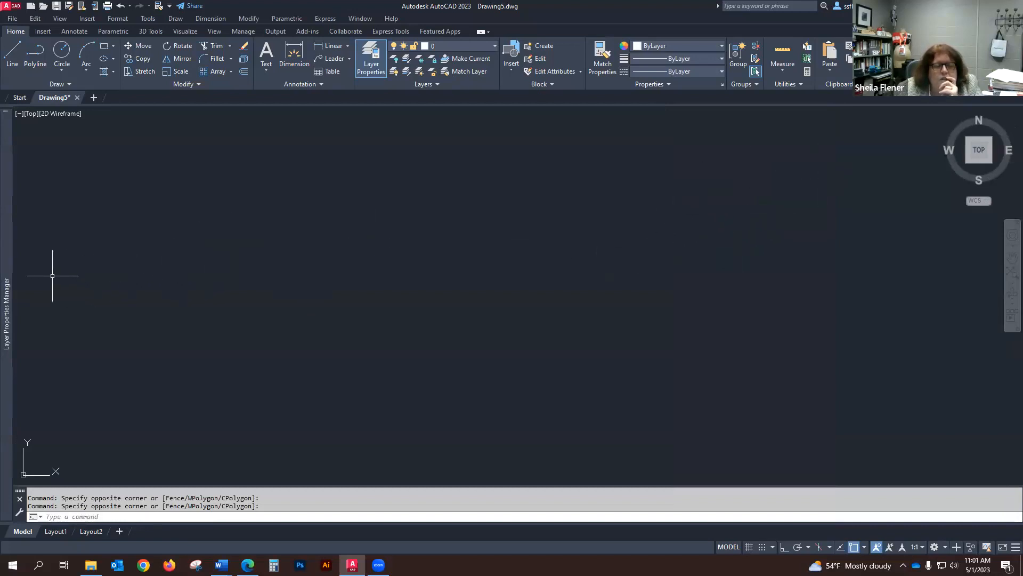
{"action": "mouse_move", "coordinate": [6, 248]}
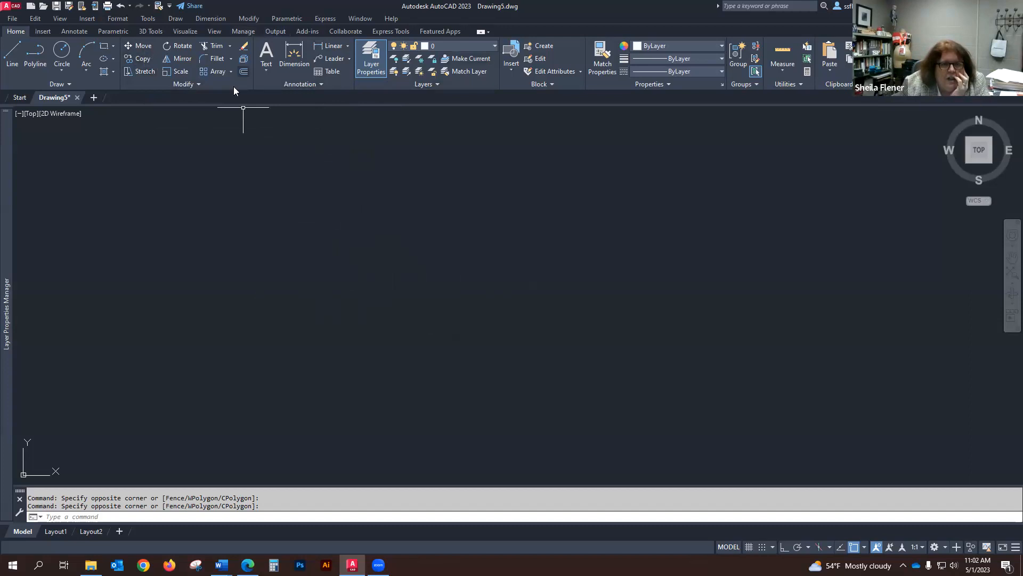
{"action": "left_click", "coordinate": [141, 58]}
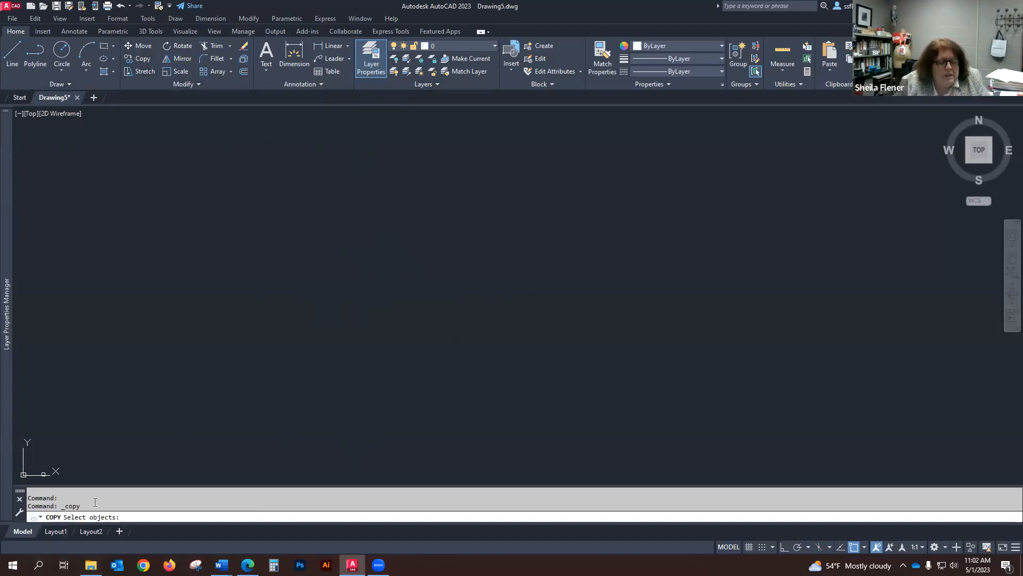
{"action": "key", "text": "Escape"}
{"action": "type", "text": "copy"}
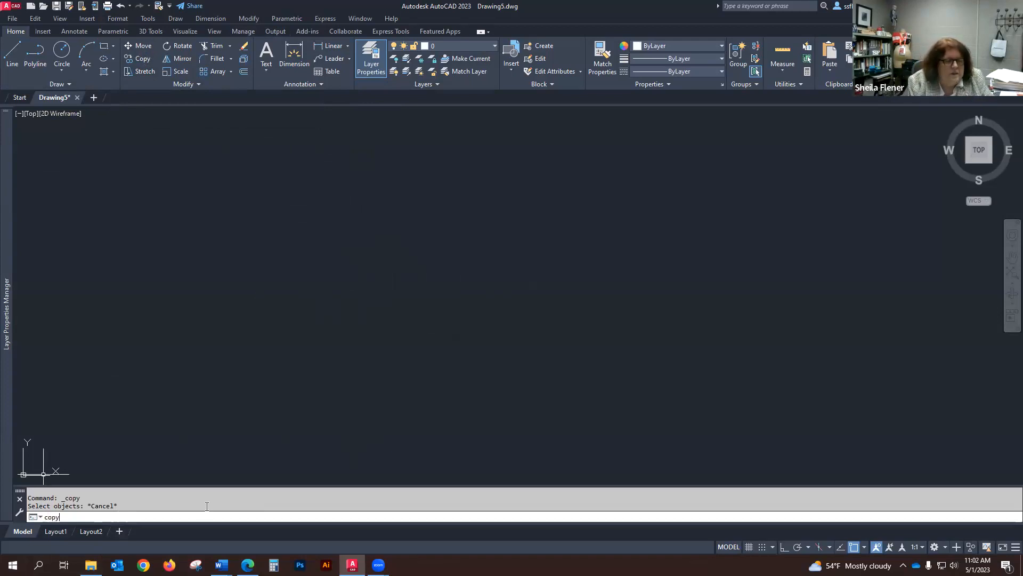
{"action": "key", "text": "Escape"}
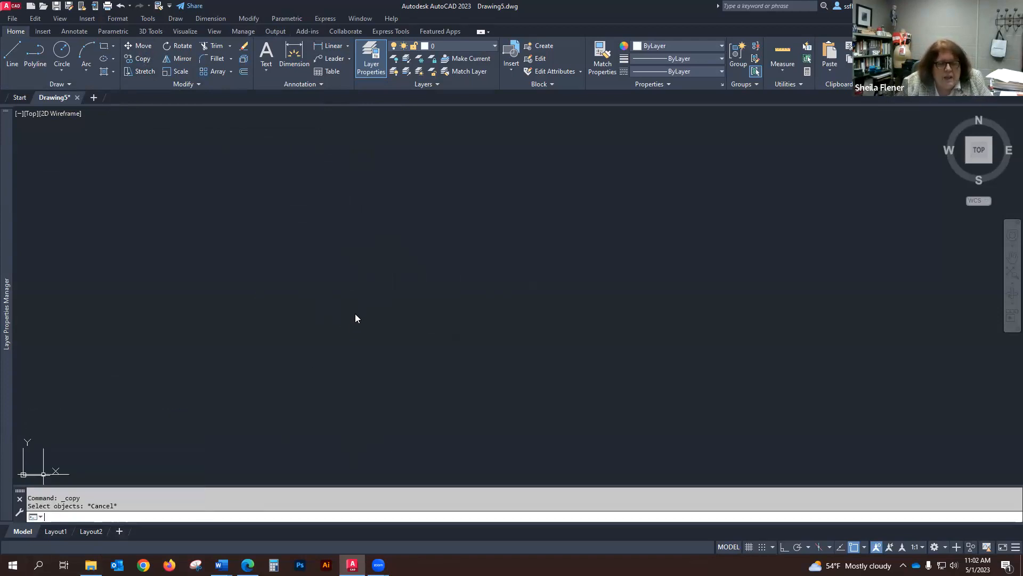
{"action": "left_click", "coordinate": [780, 17]}
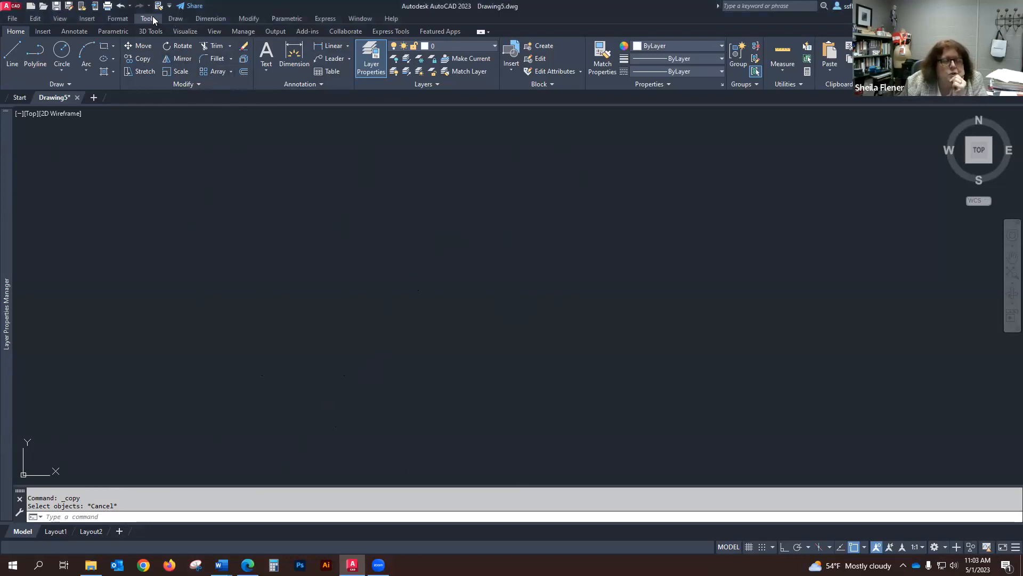
Step: Open the acad.pgp program parameters file for editing and change the CIRCLE command alias to CI
{"action": "left_click", "coordinate": [137, 20]}
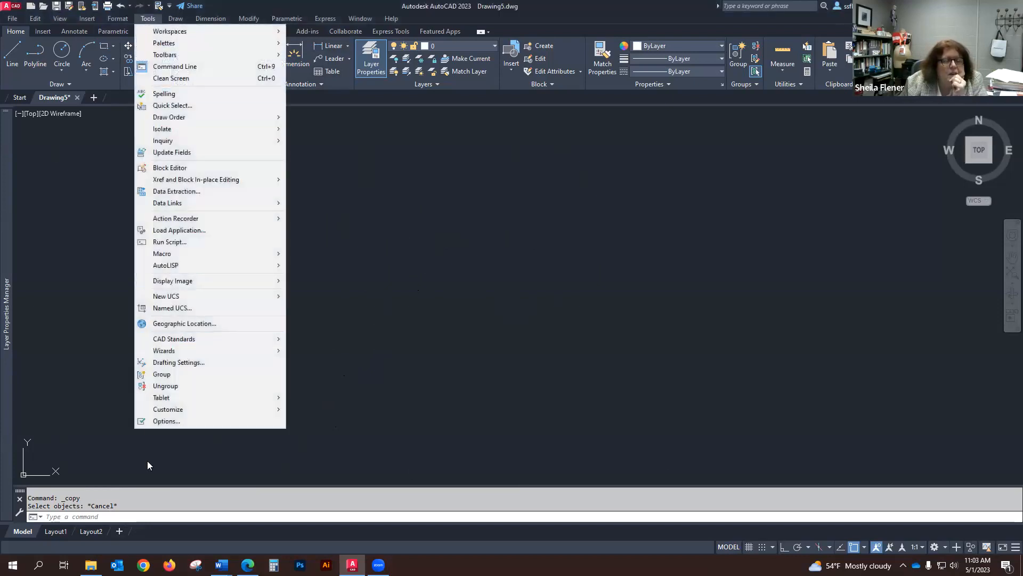
{"action": "mouse_move", "coordinate": [177, 408]}
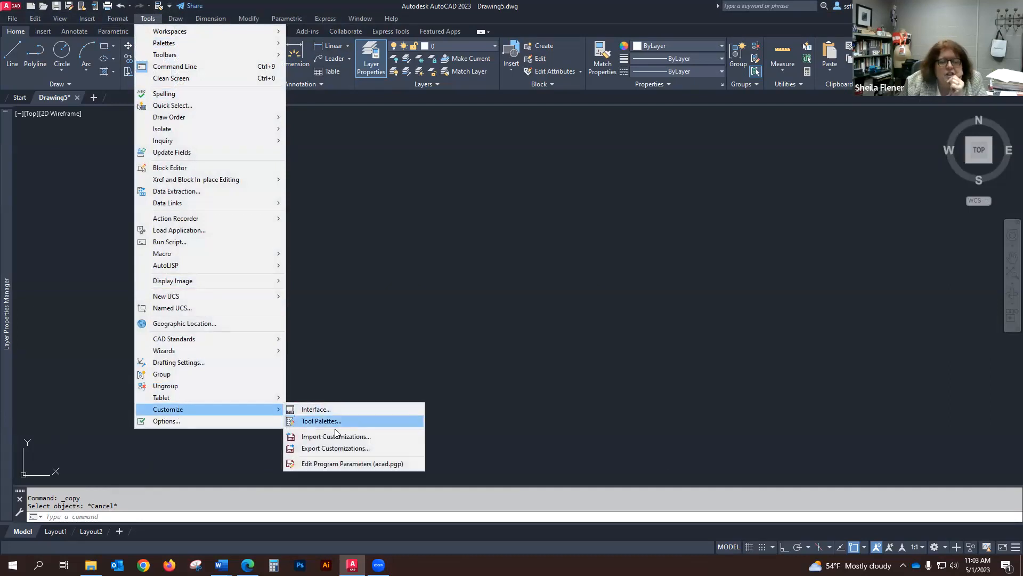
{"action": "left_click", "coordinate": [357, 464]}
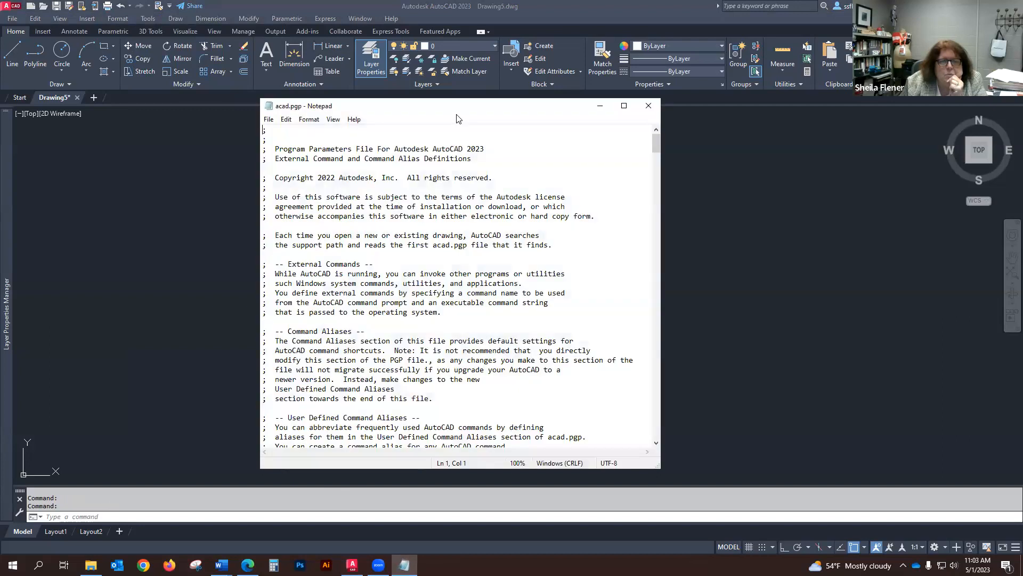
{"action": "left_click_drag", "start_coordinate": [460, 113], "coordinate": [468, 70]}
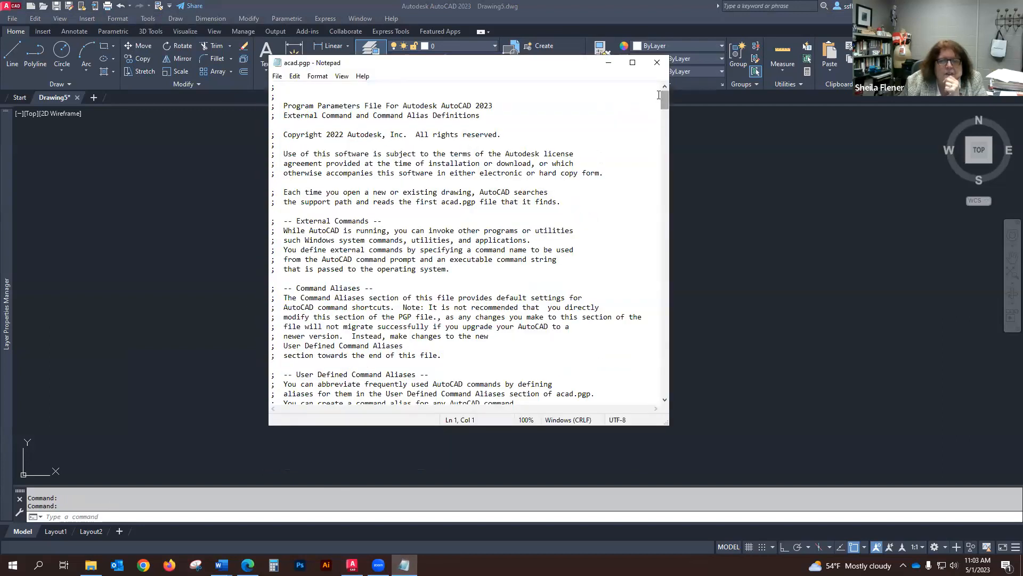
{"action": "left_click_drag", "start_coordinate": [666, 99], "coordinate": [663, 180]}
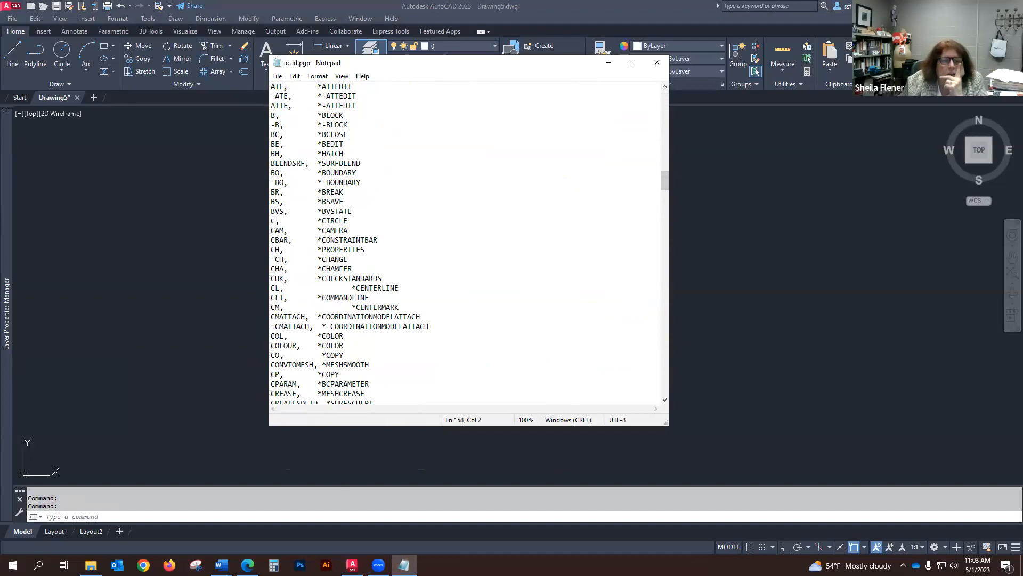
{"action": "type", "text": "I"}
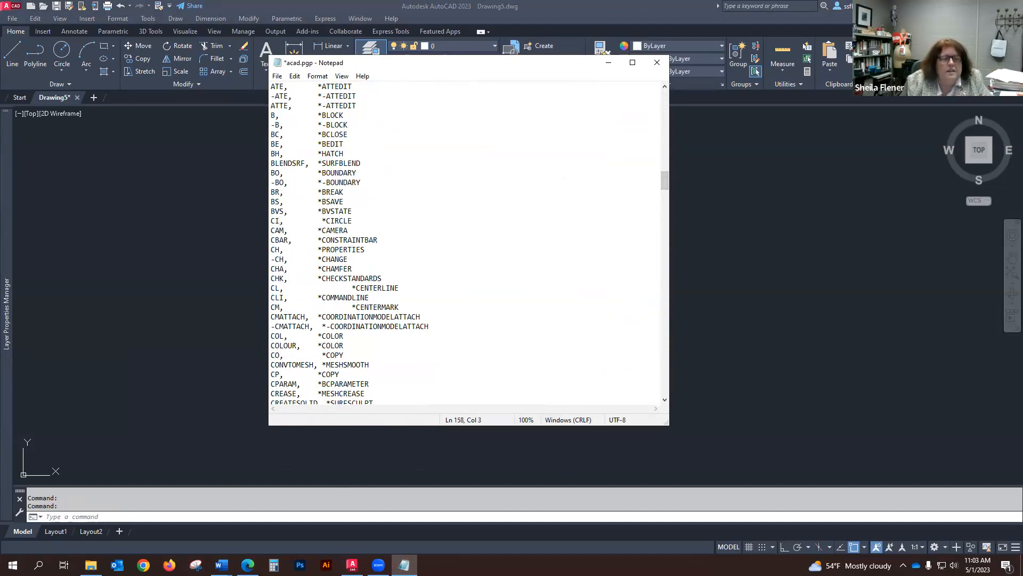
Step: Shorten the COPY command alias in acad.pgp to C
{"action": "left_click", "coordinate": [319, 221]}
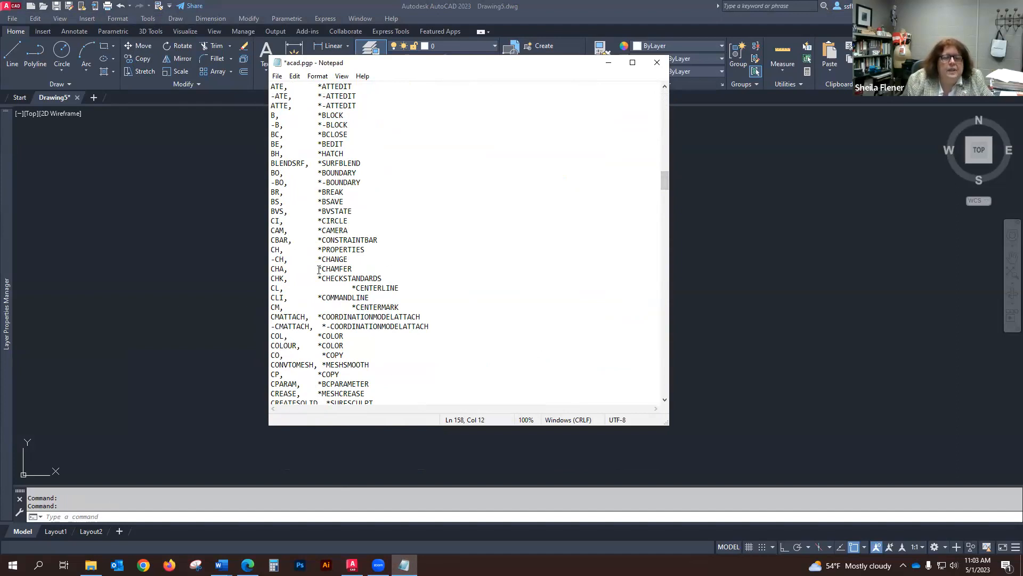
{"action": "scroll", "coordinate": [320, 268], "scroll_direction": "down", "scroll_amount": 2}
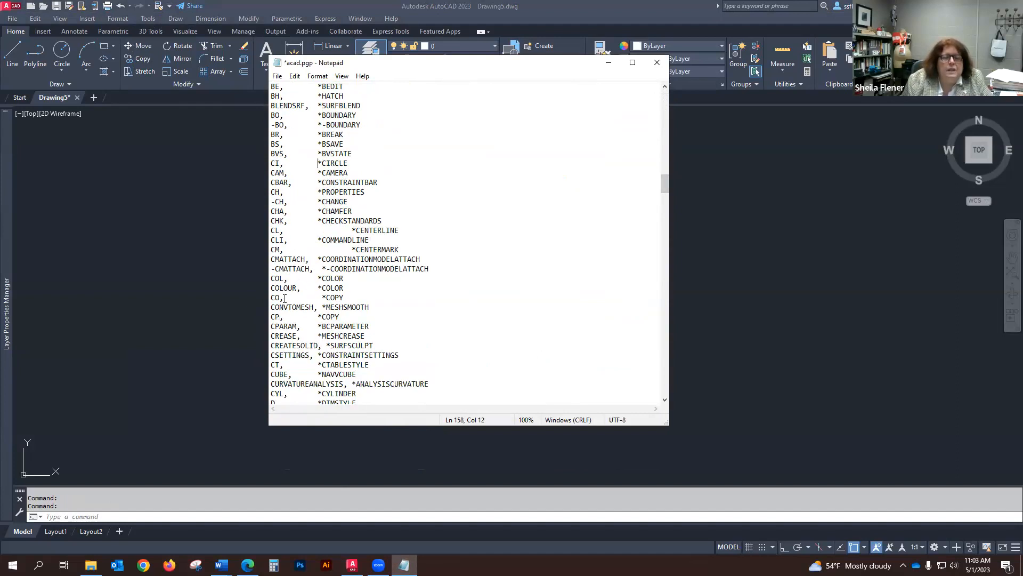
{"action": "key", "text": "BackSpace"}
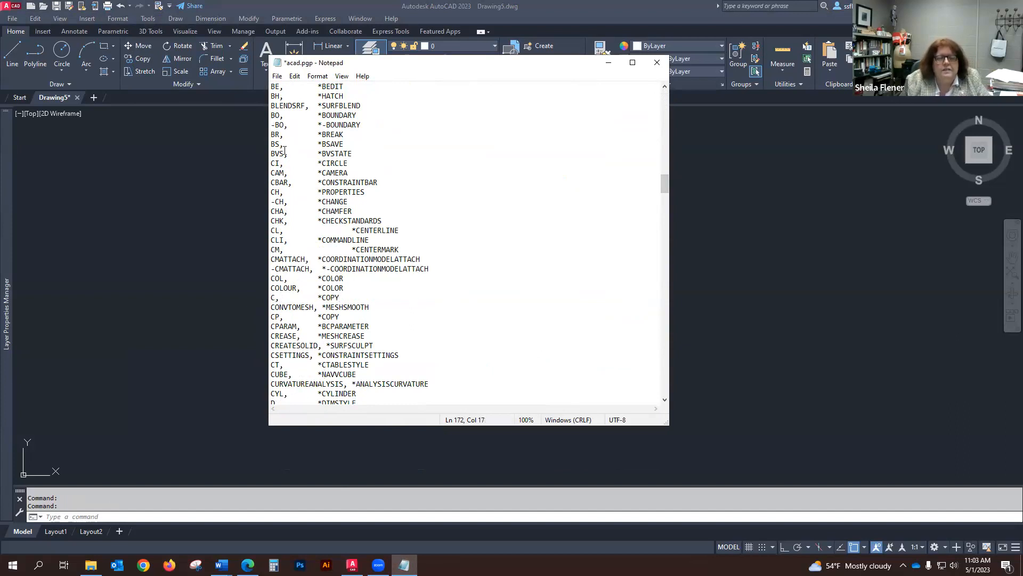
{"action": "left_click", "coordinate": [277, 77]}
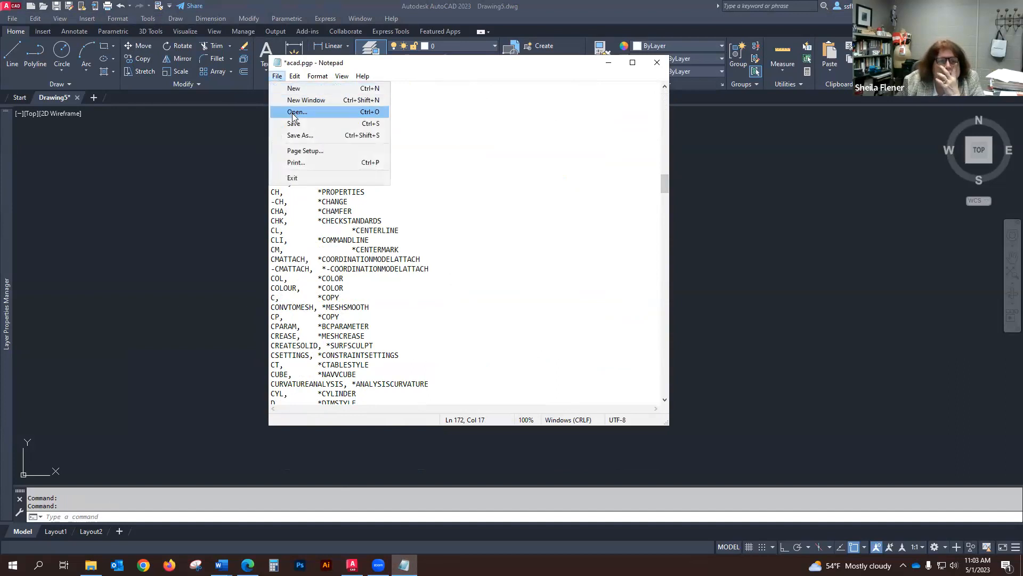
{"action": "left_click", "coordinate": [297, 137]}
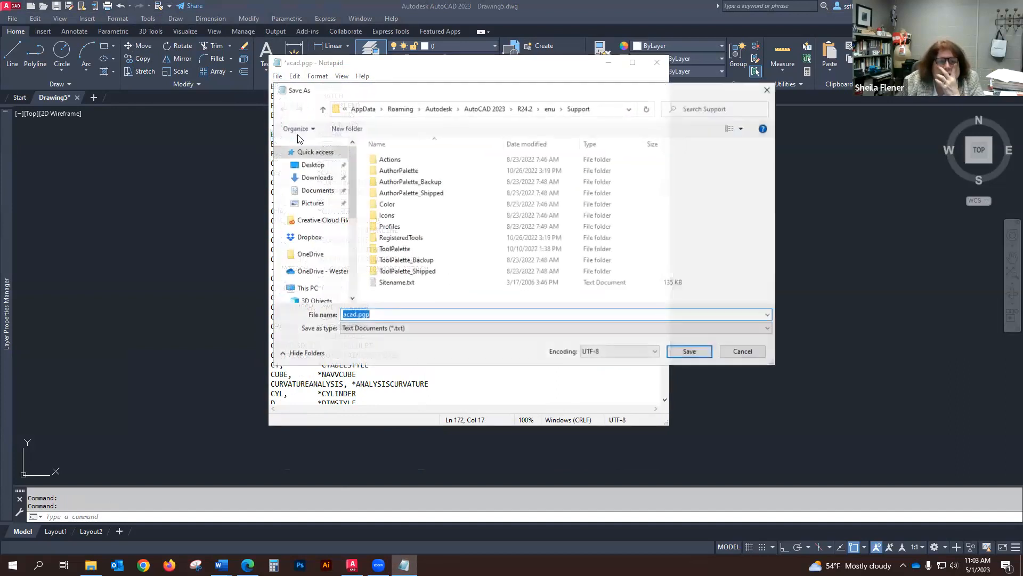
{"action": "left_click", "coordinate": [763, 352]}
Step: Save the edited acad.pgp file and close the text editor
{"action": "left_click", "coordinate": [277, 76]}
{"action": "left_click", "coordinate": [293, 123]}
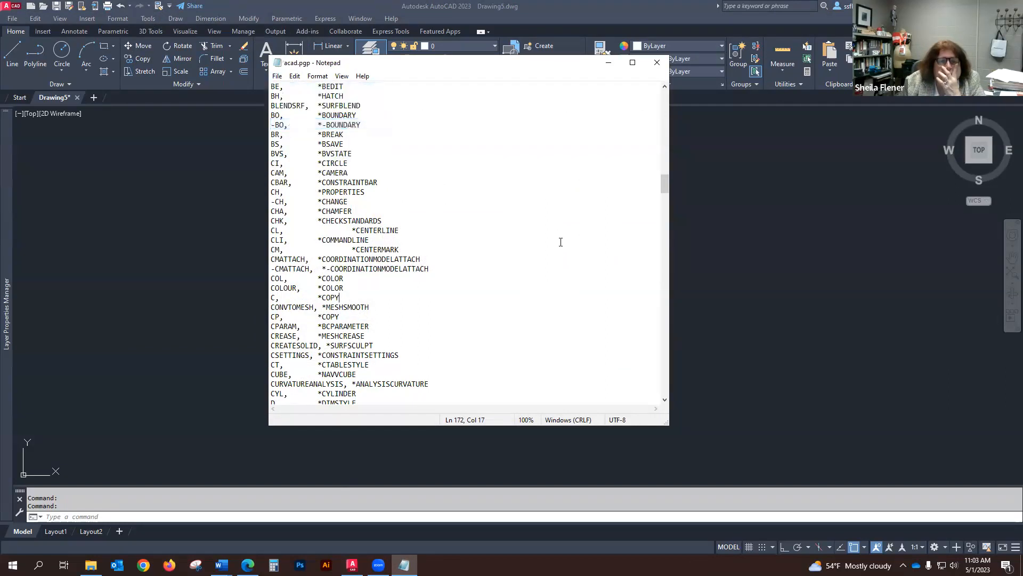
{"action": "left_click", "coordinate": [657, 63]}
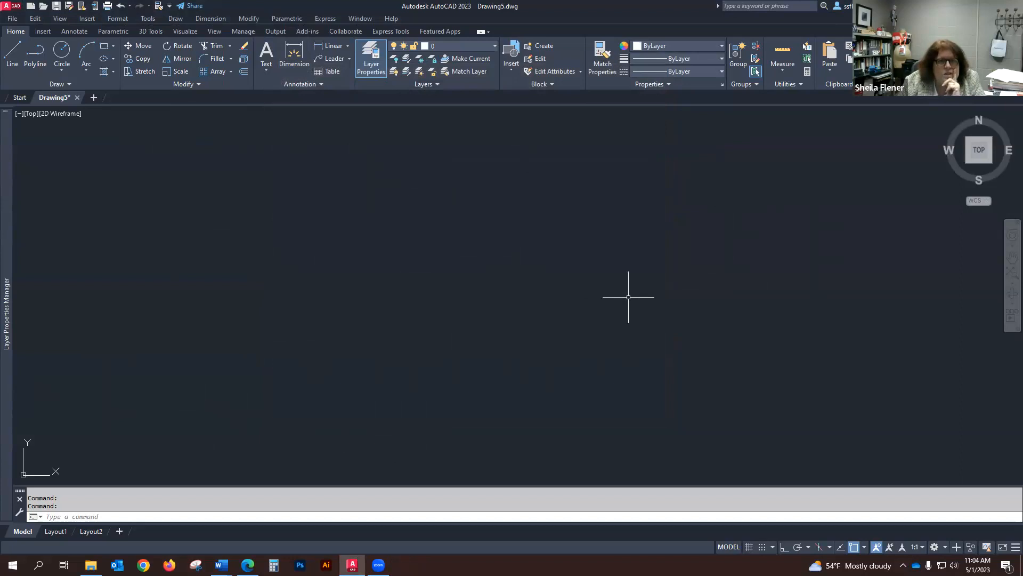
Step: Save the drawing to the Desktop as an AutoCAD 2018 Drawing named with the user's surname followed by _Base
{"action": "left_click", "coordinate": [16, 22]}
{"action": "left_click", "coordinate": [31, 156]}
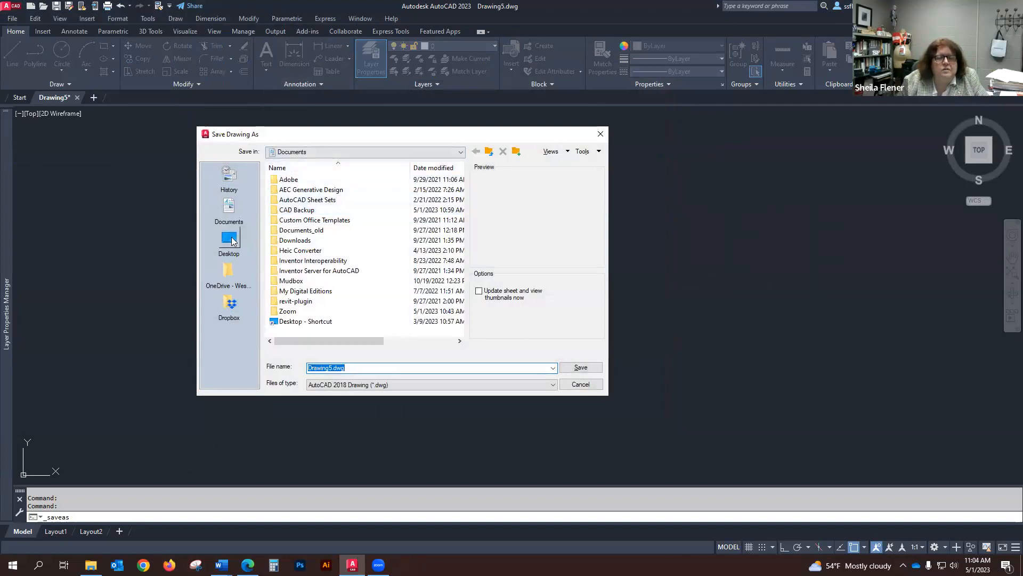
{"action": "left_click", "coordinate": [231, 240]}
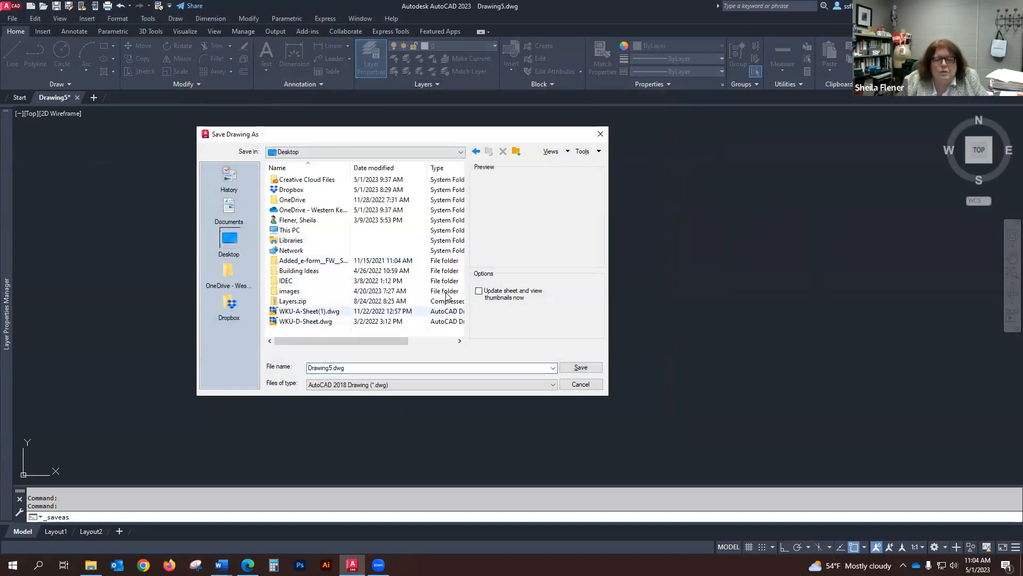
{"action": "double_click", "coordinate": [360, 368]}
{"action": "type", "text": "lener_Base"}
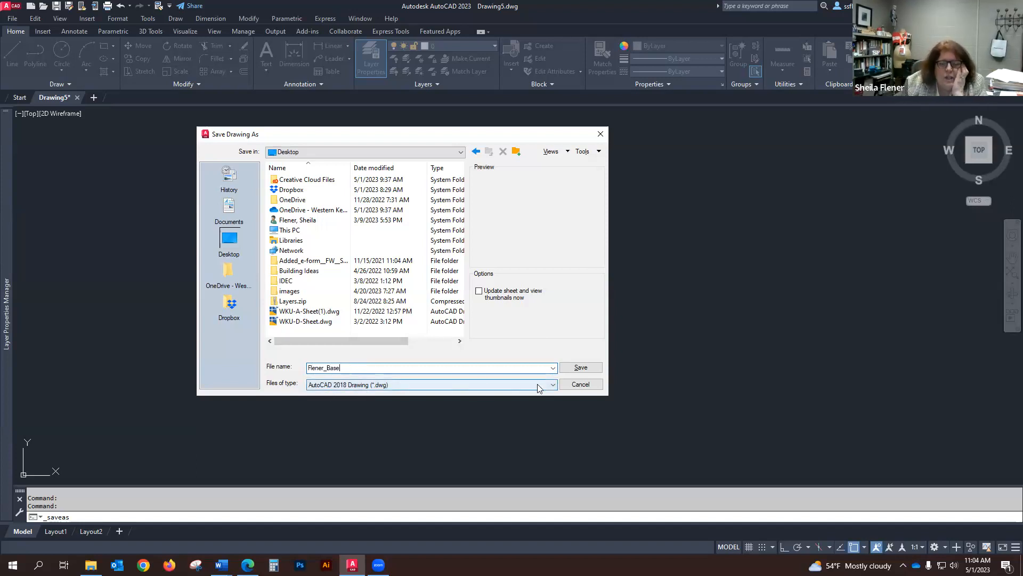
{"action": "left_click", "coordinate": [552, 385]}
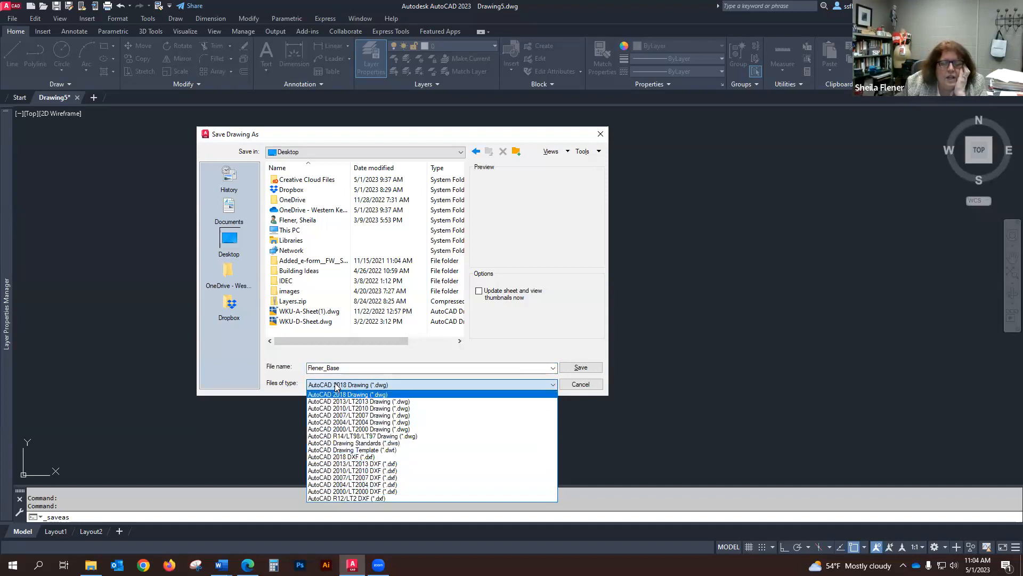
{"action": "left_click", "coordinate": [398, 385]}
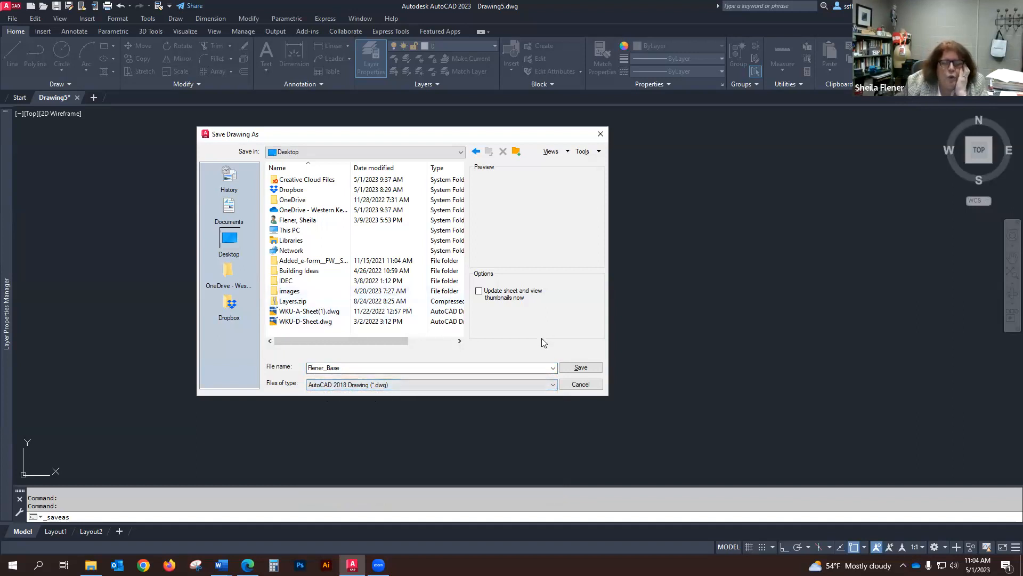
{"action": "left_click", "coordinate": [581, 368]}
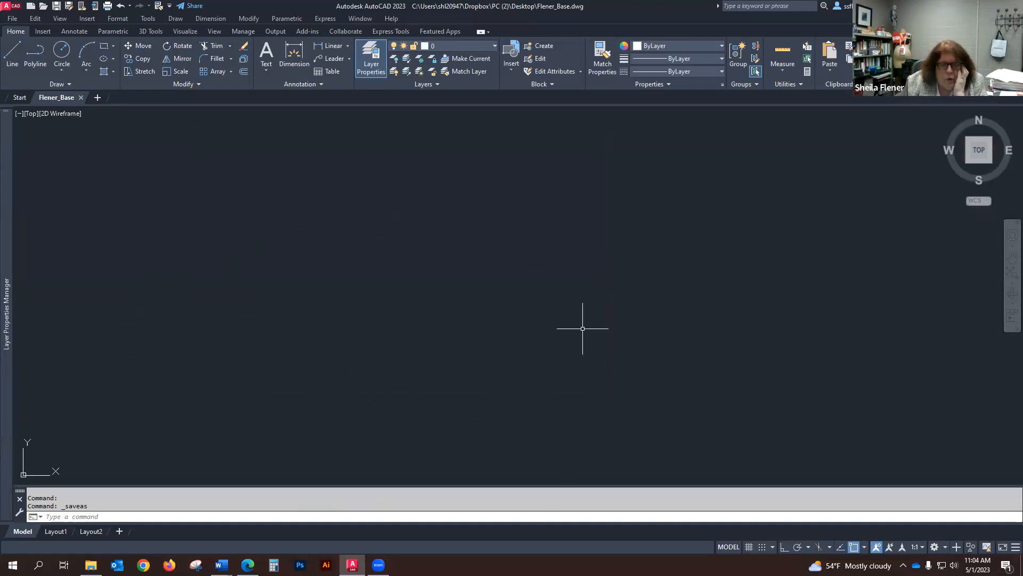
Step: Close the AutoCAD window
{"action": "mouse_move", "coordinate": [8, 128]}
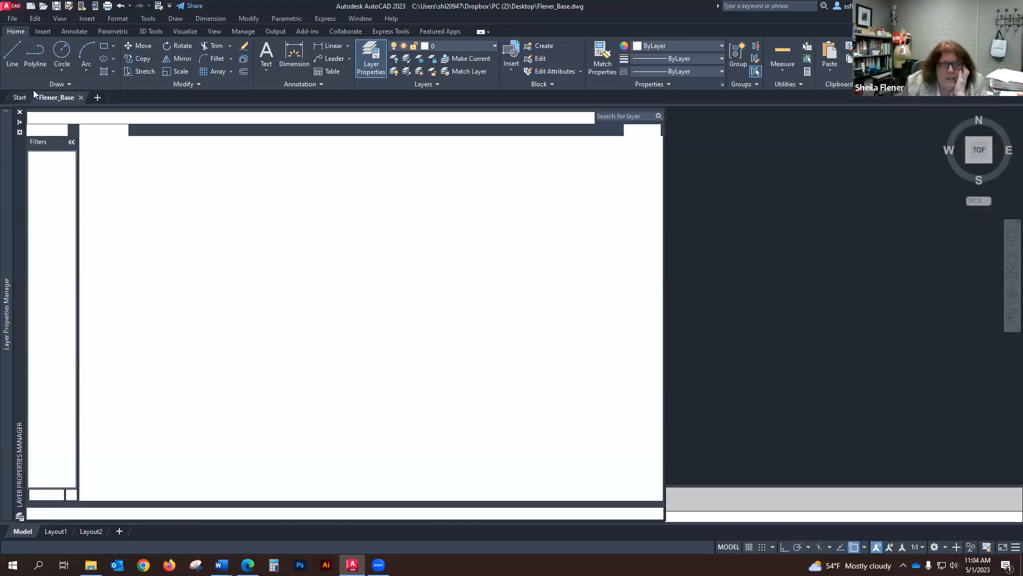
{"action": "left_click", "coordinate": [745, 150]}
{"action": "left_click", "coordinate": [701, 195]}
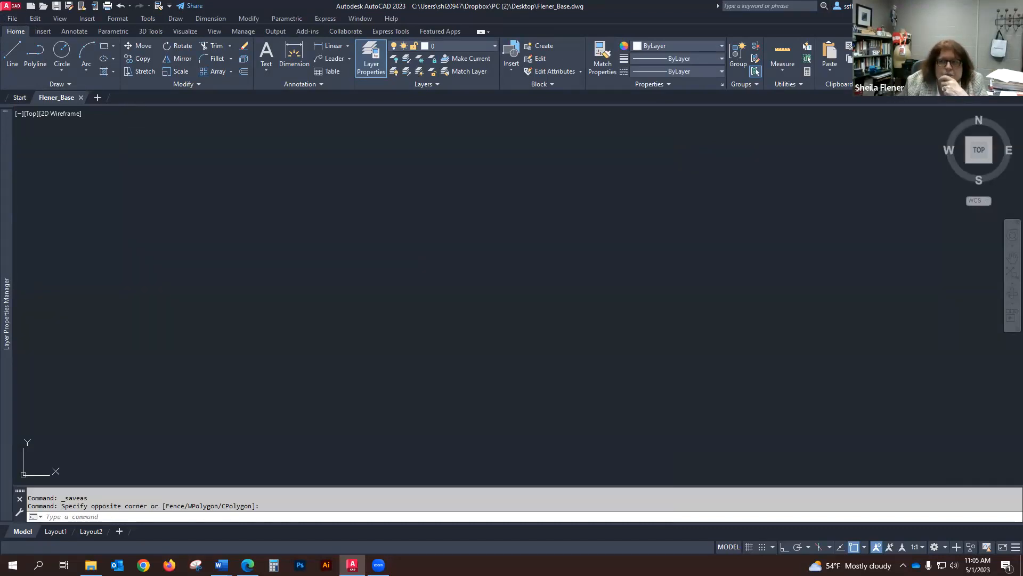
{"action": "left_click", "coordinate": [1011, 6]}
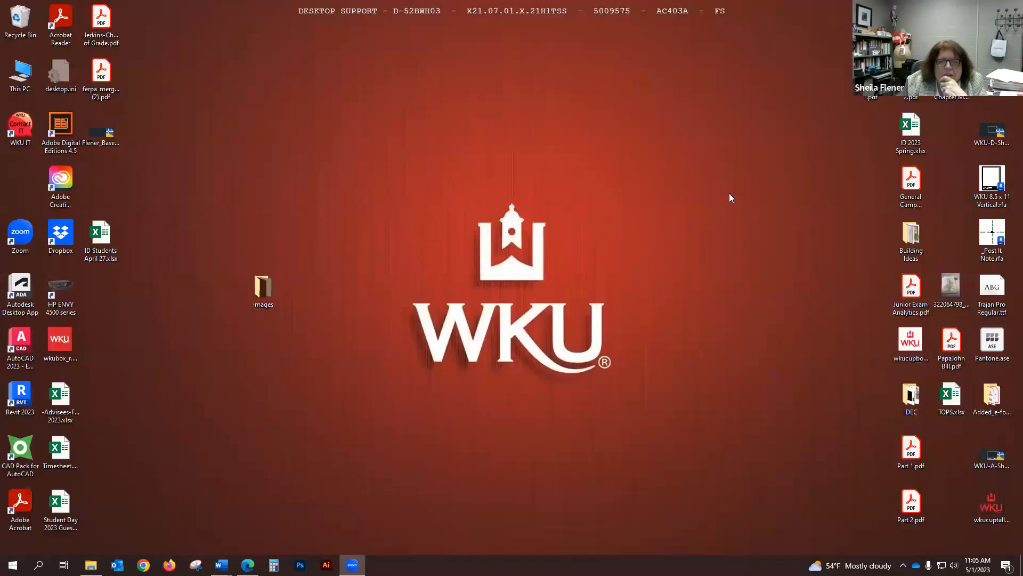